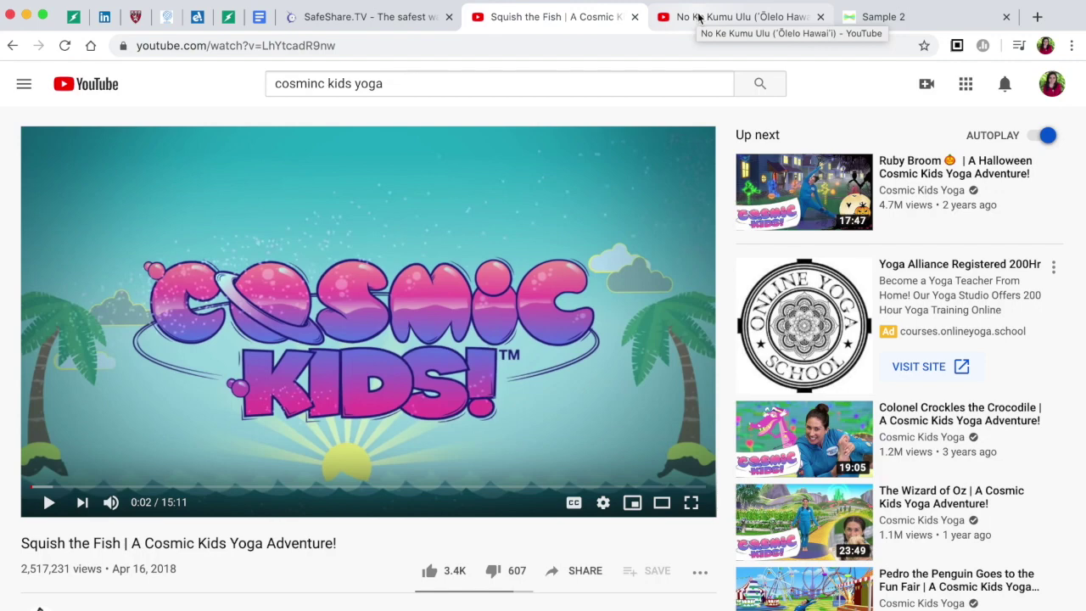
Step: Examine the two YouTube video pages for ads and suggested videos, and read what SafeShare.tv does on its home page
click(699, 16)
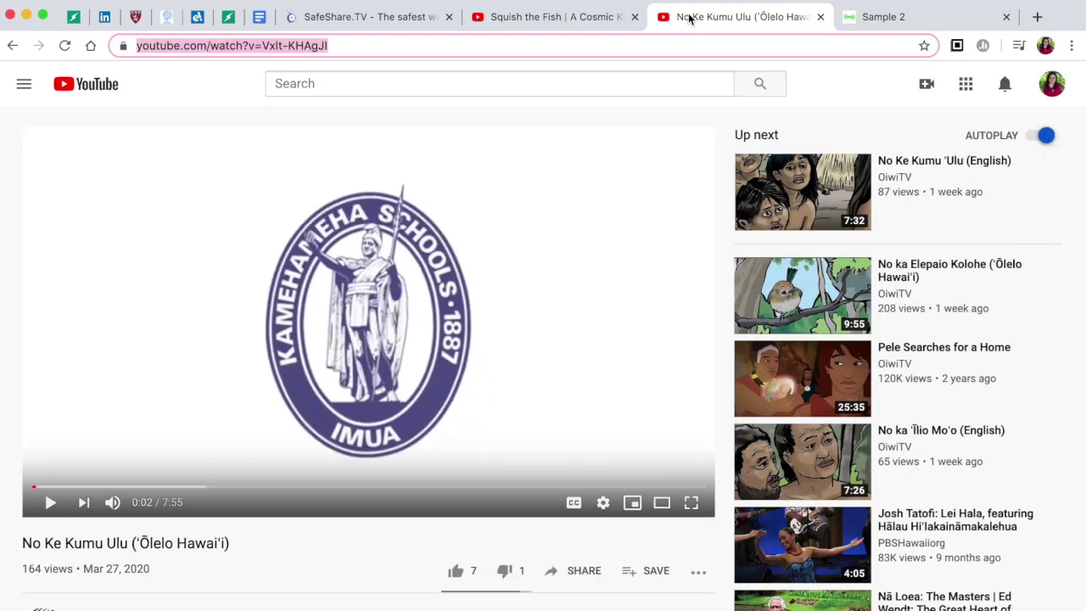
click(566, 20)
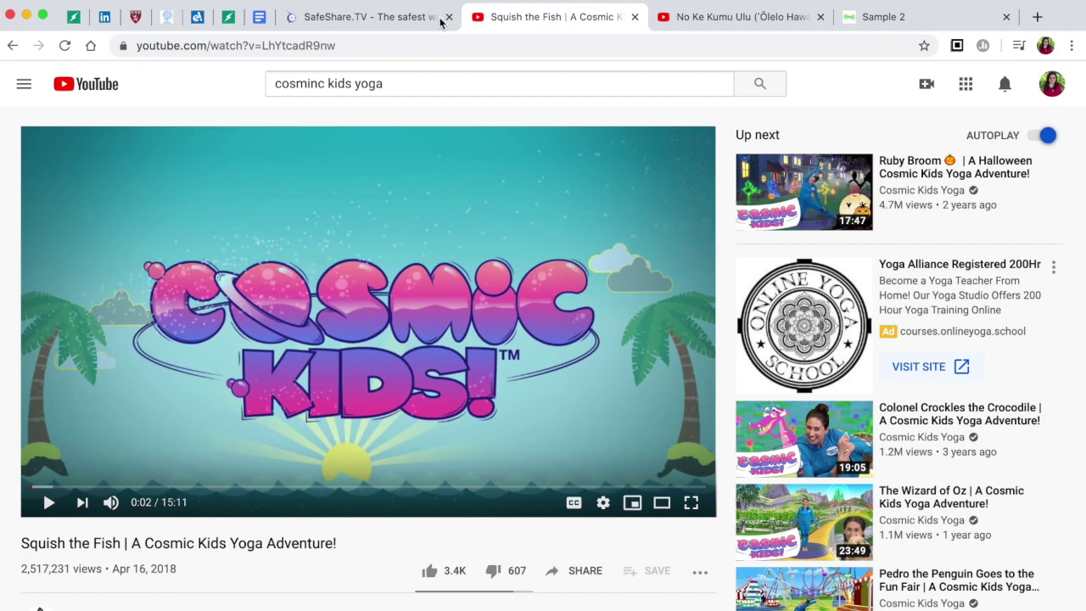
click(384, 17)
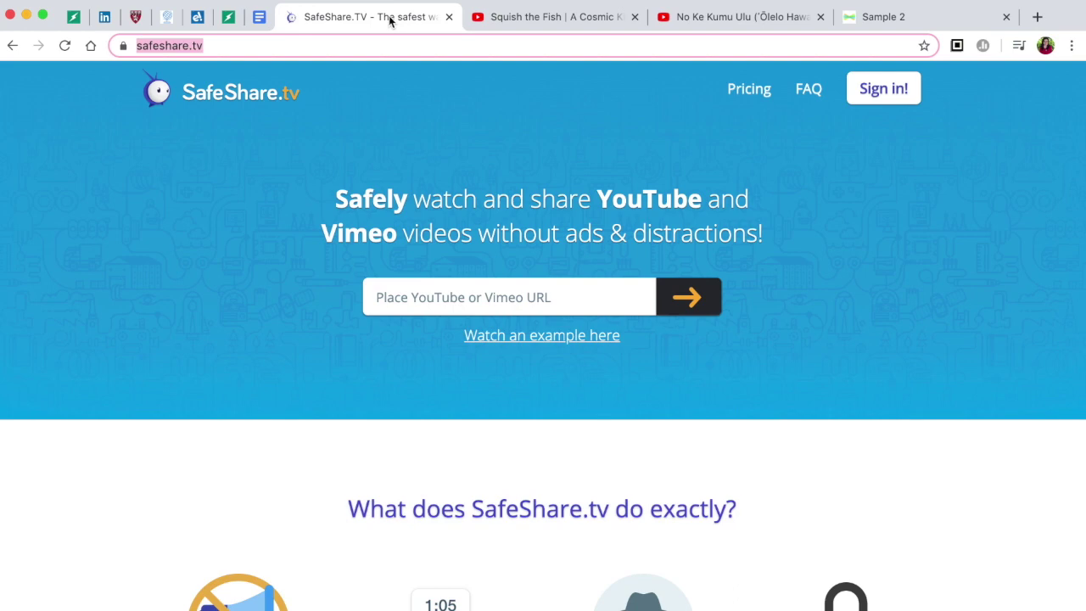
scroll(384, 146, up, 1)
click(64, 45)
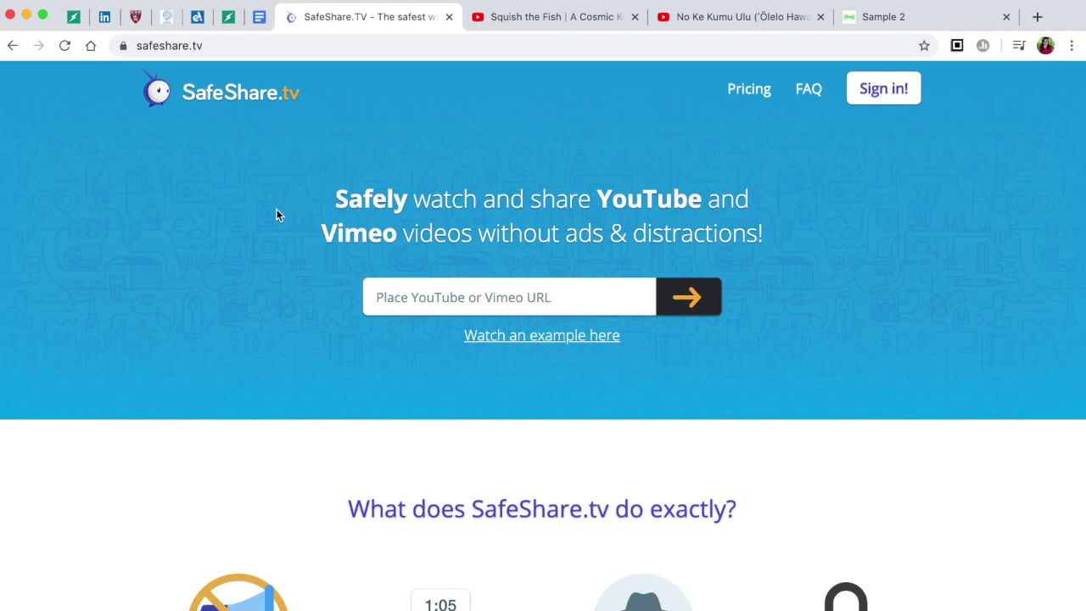
scroll(238, 347, down, 2)
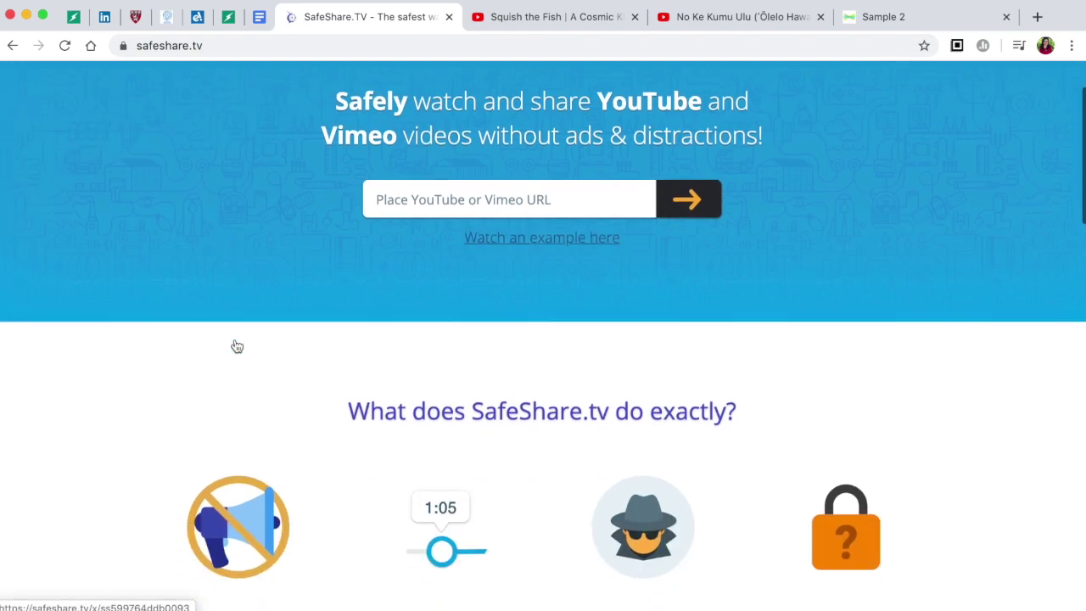
scroll(238, 346, down, 1)
scroll(339, 413, down, 2)
scroll(338, 414, down, 4)
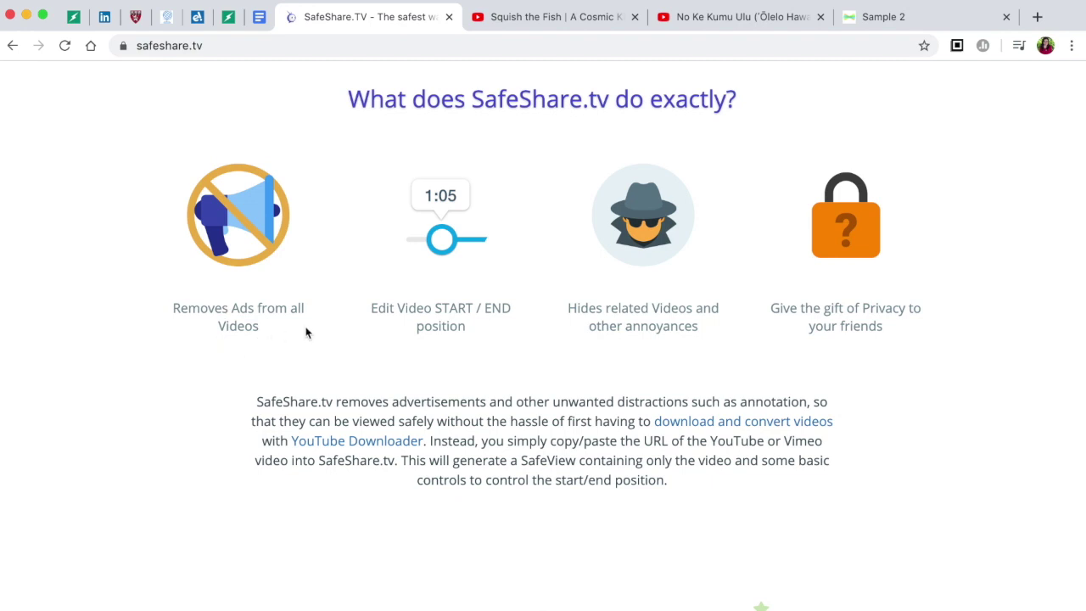
scroll(307, 333, down, 1)
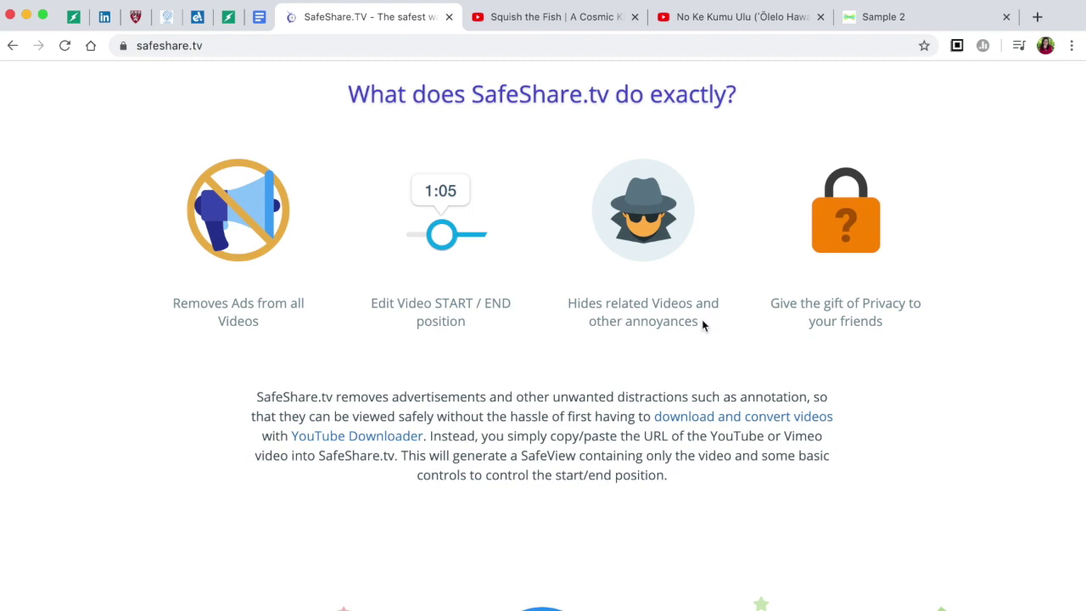
click(574, 21)
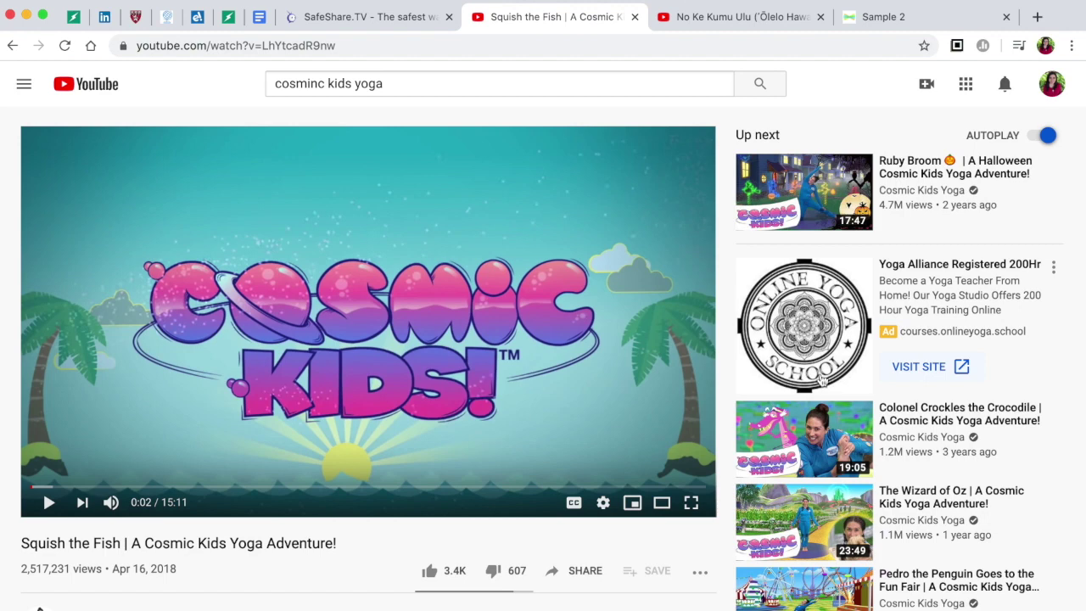
click(361, 19)
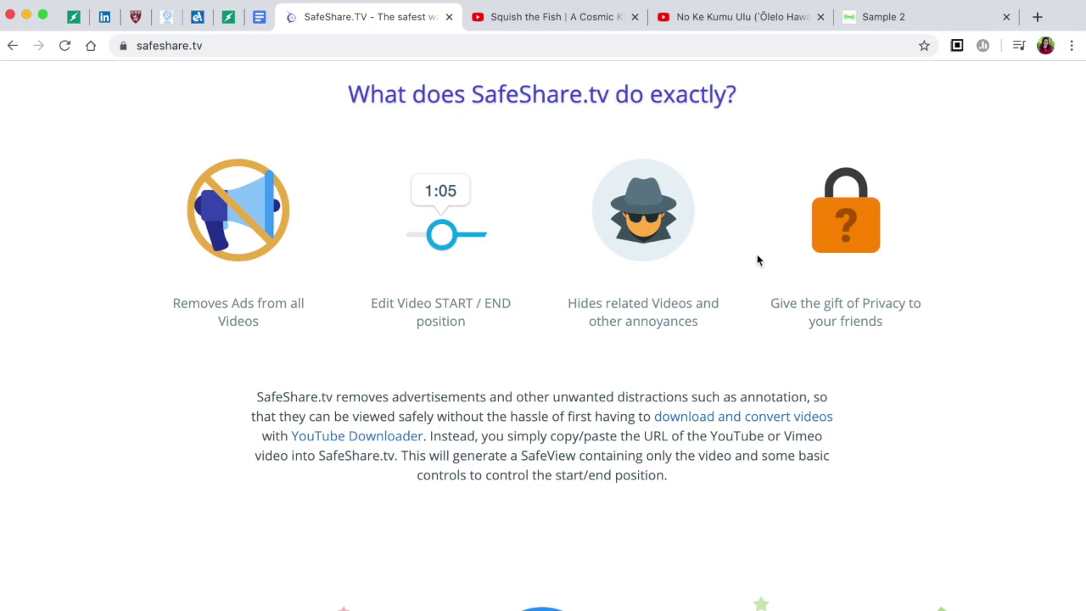
Step: Sign in to SafeShare.tv with the Google account and start adding a new SafeView
scroll(757, 261, up, 5)
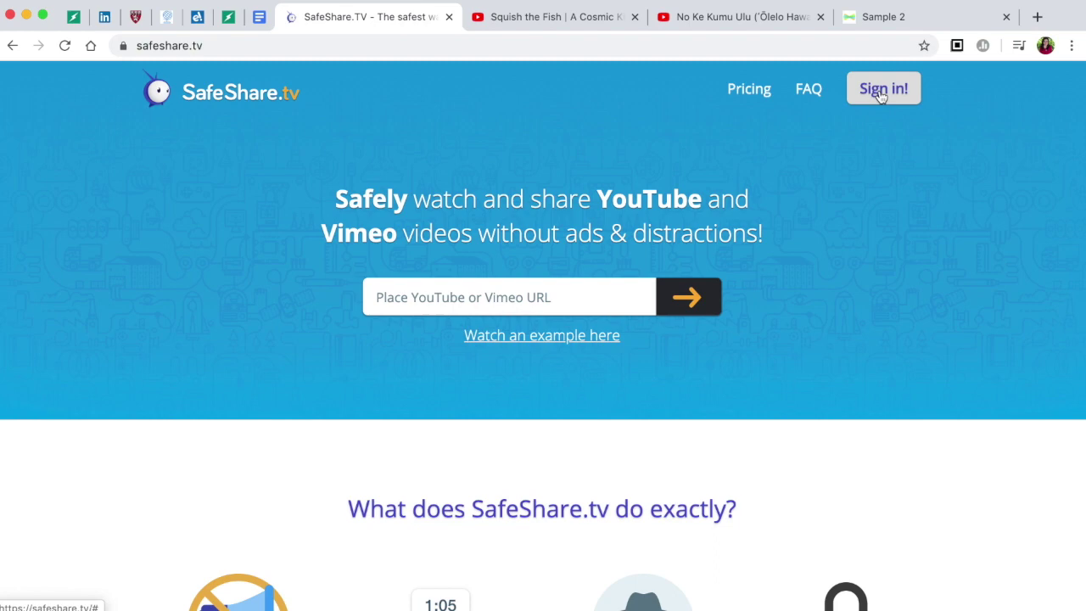
click(887, 95)
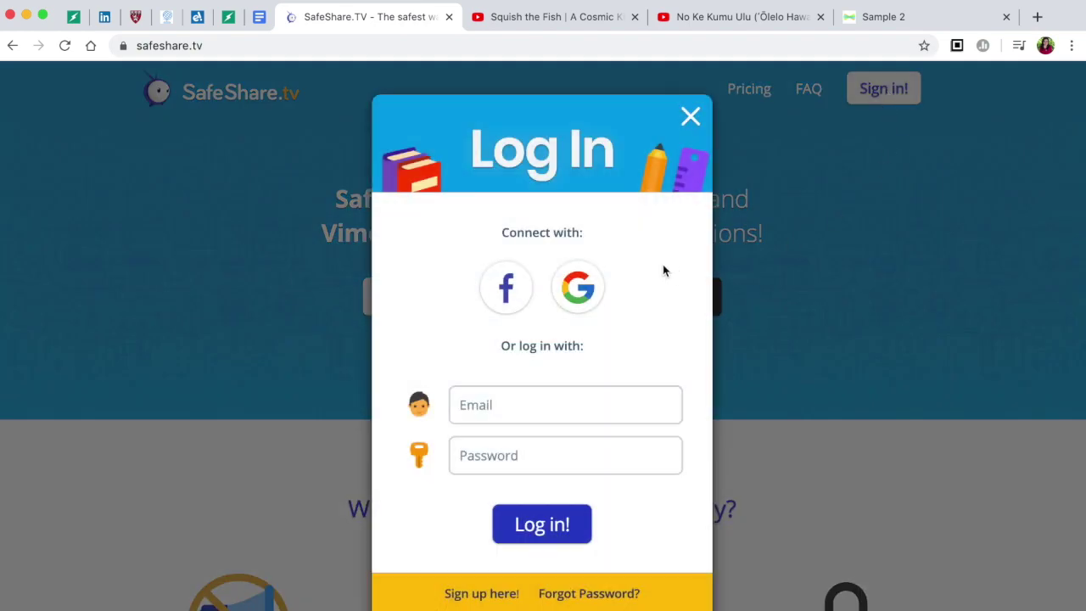
click(576, 293)
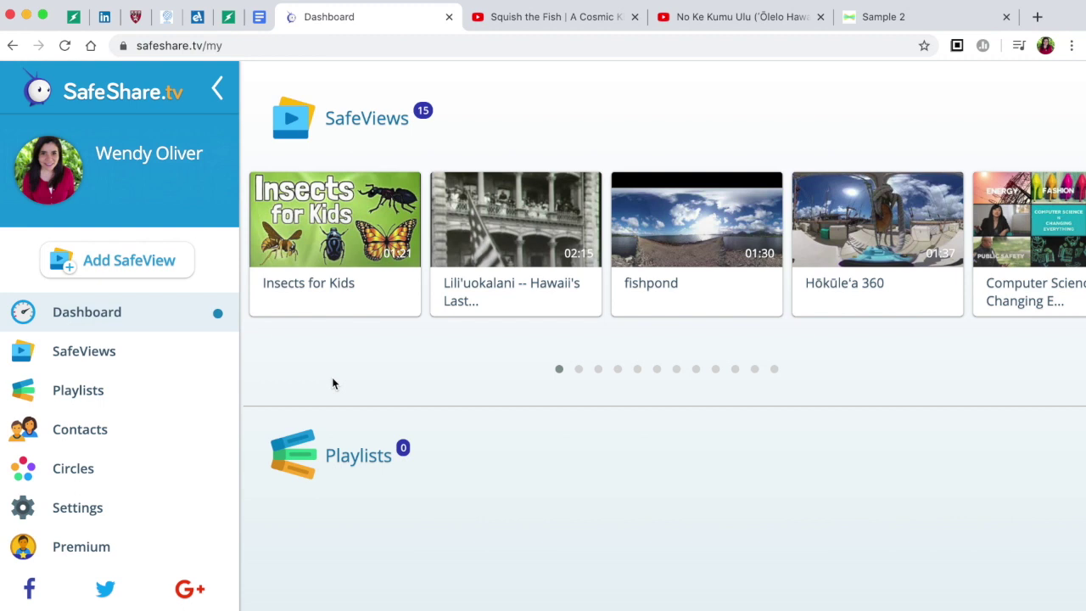
click(134, 263)
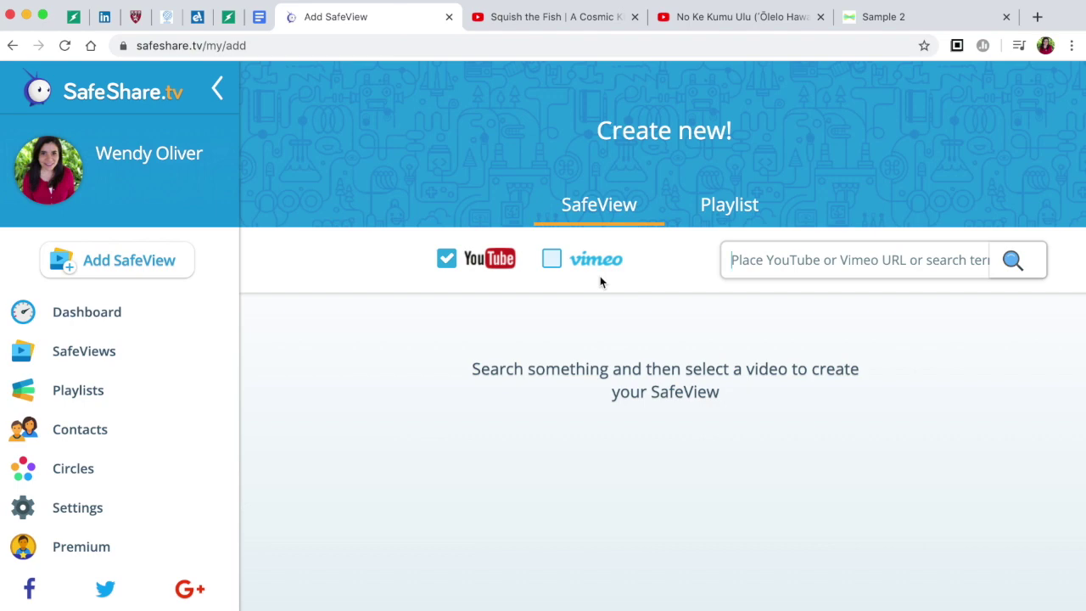
Step: Copy the YouTube share link of the "Squish the Fish | A Cosmic Kids Yoga Adventure!" video
click(561, 18)
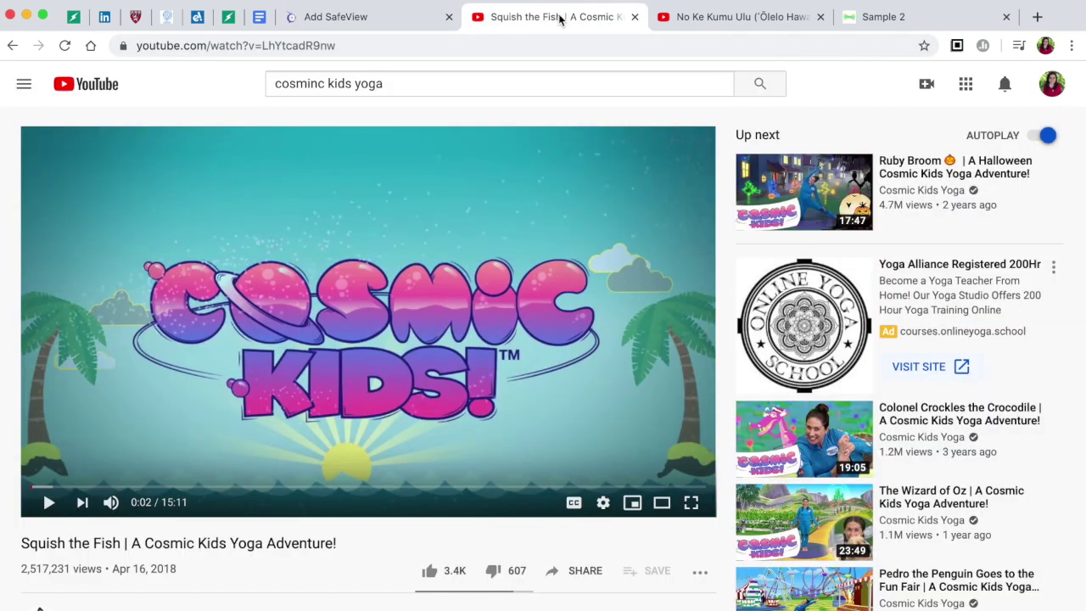
click(706, 21)
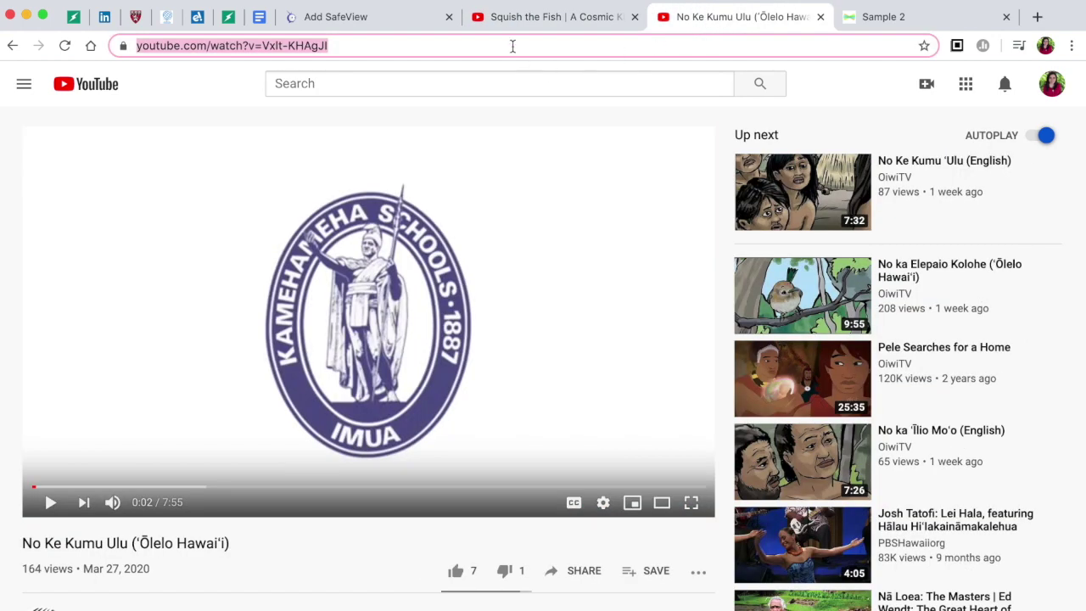
click(551, 17)
click(507, 45)
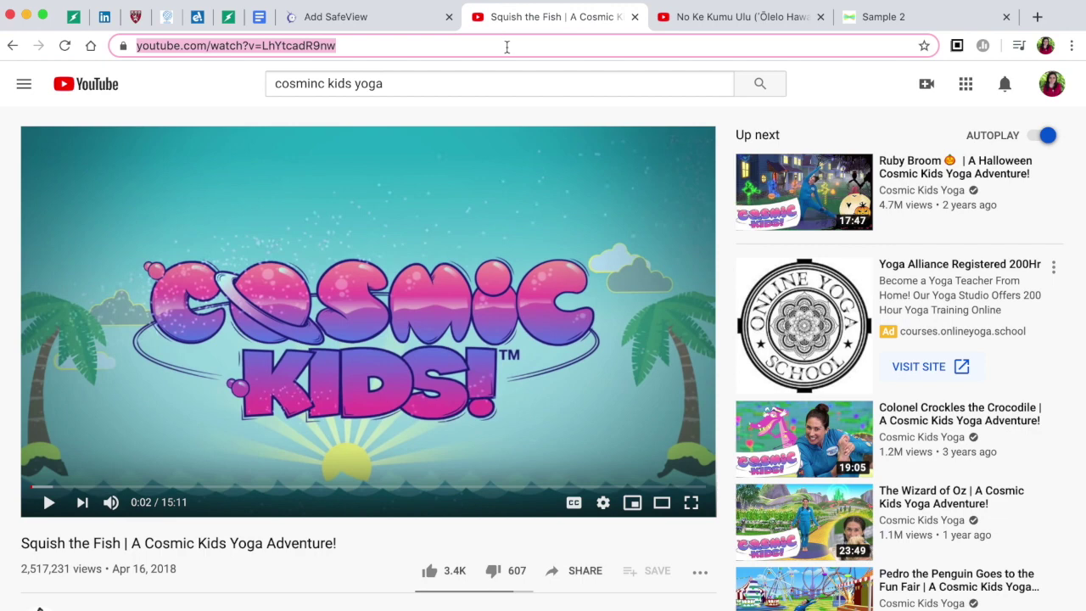
click(584, 574)
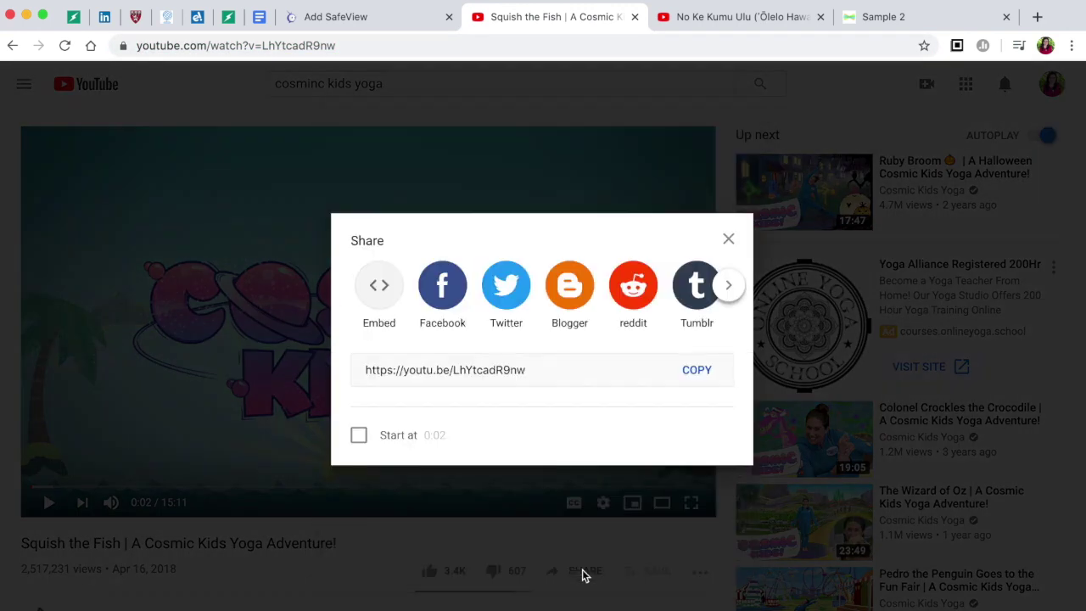
click(691, 377)
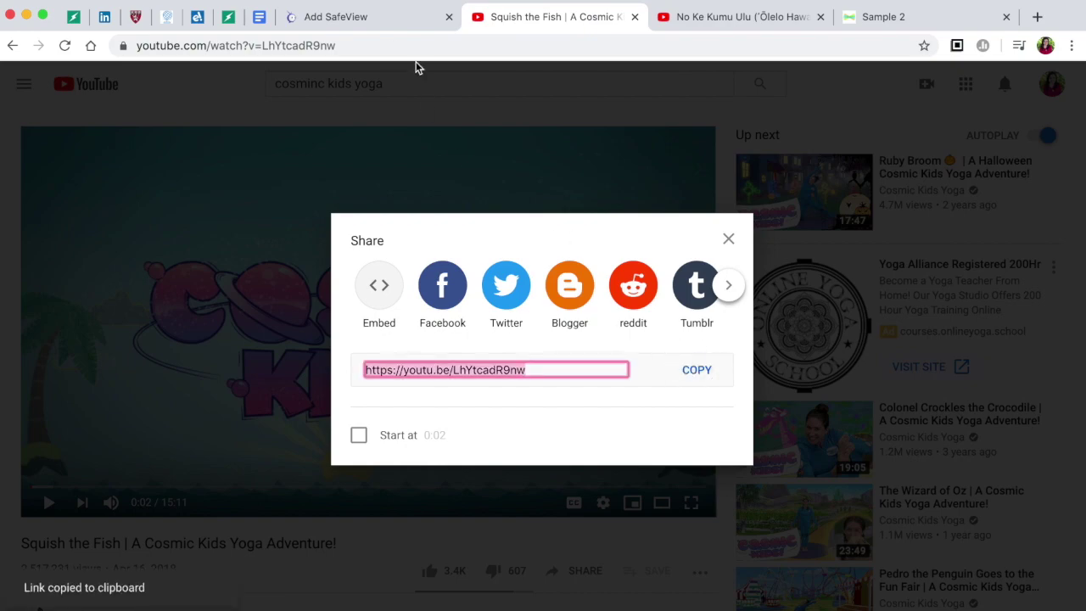
click(727, 236)
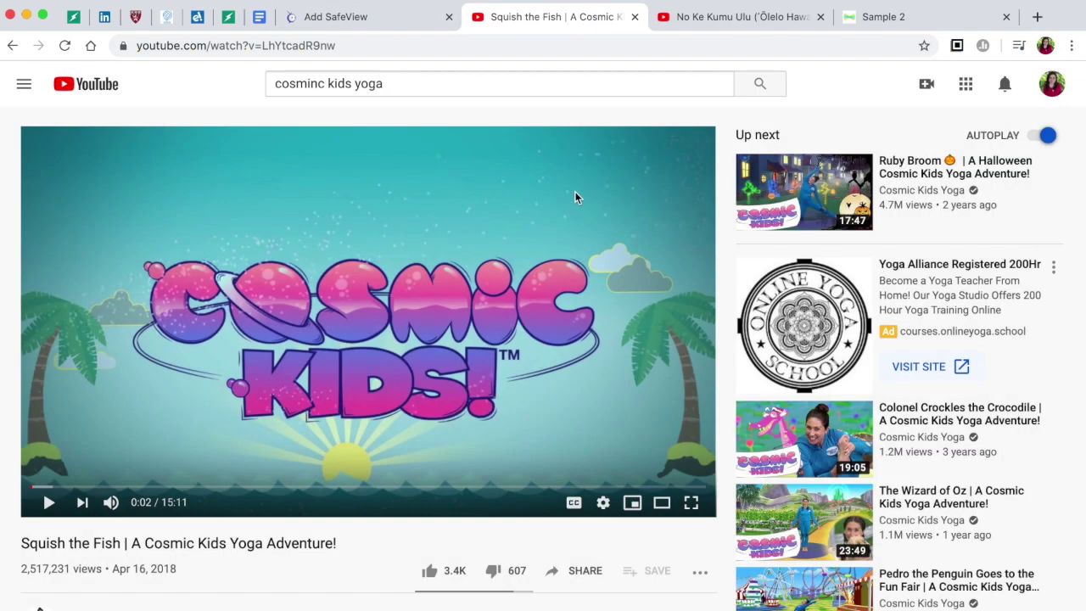
click(381, 24)
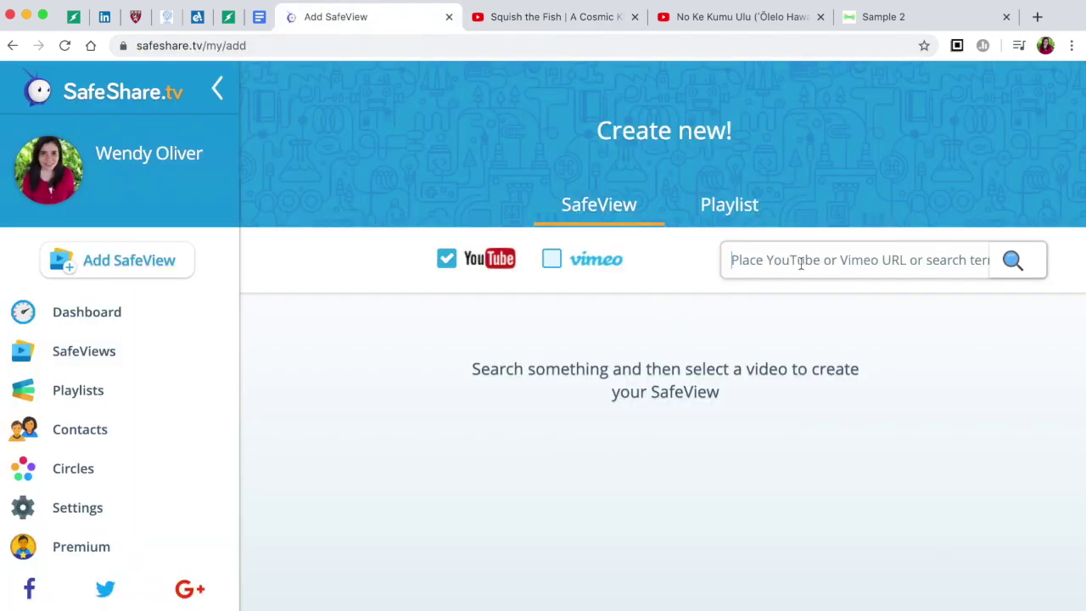
key(super+v)
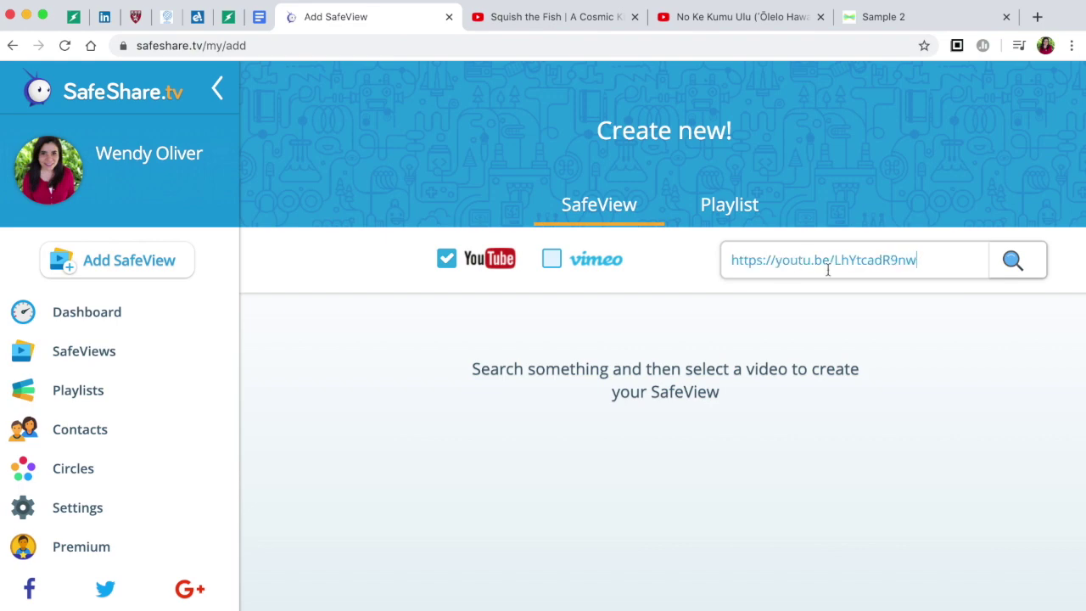
click(1013, 261)
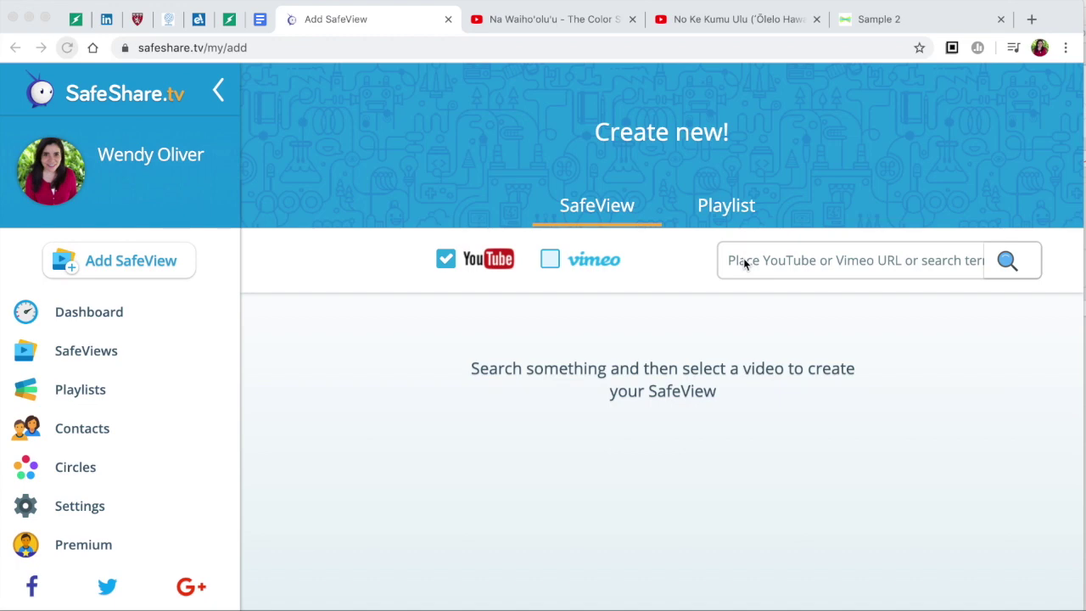
click(744, 260)
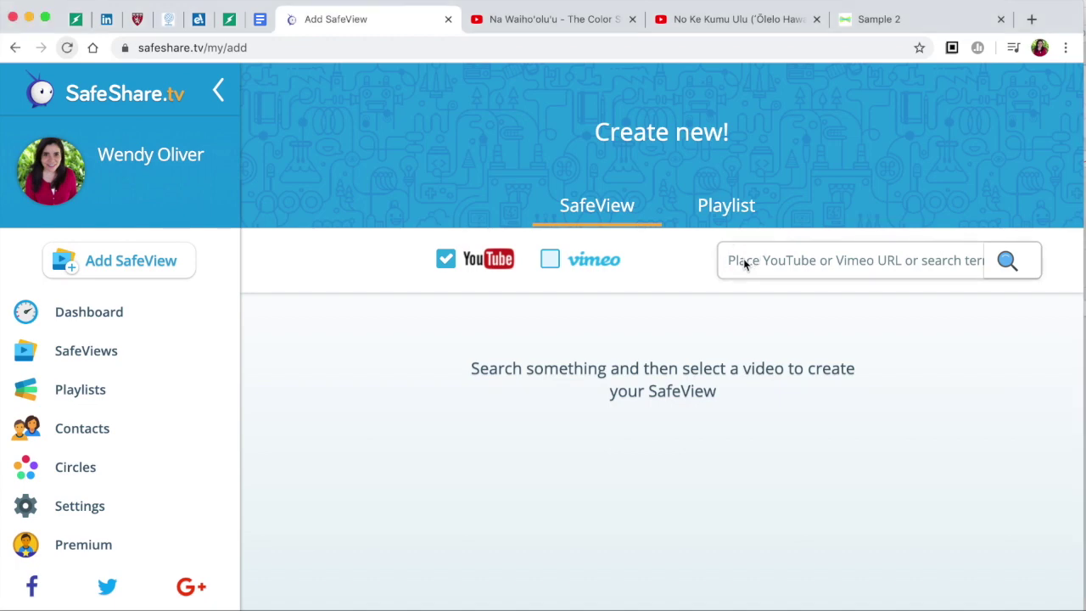
key(super+v)
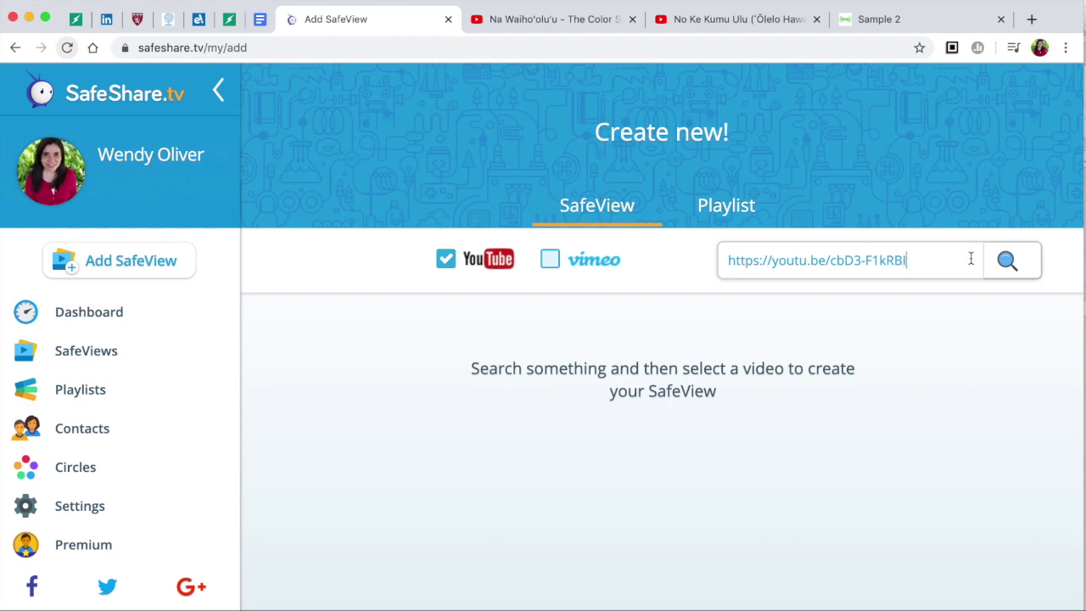
click(1003, 266)
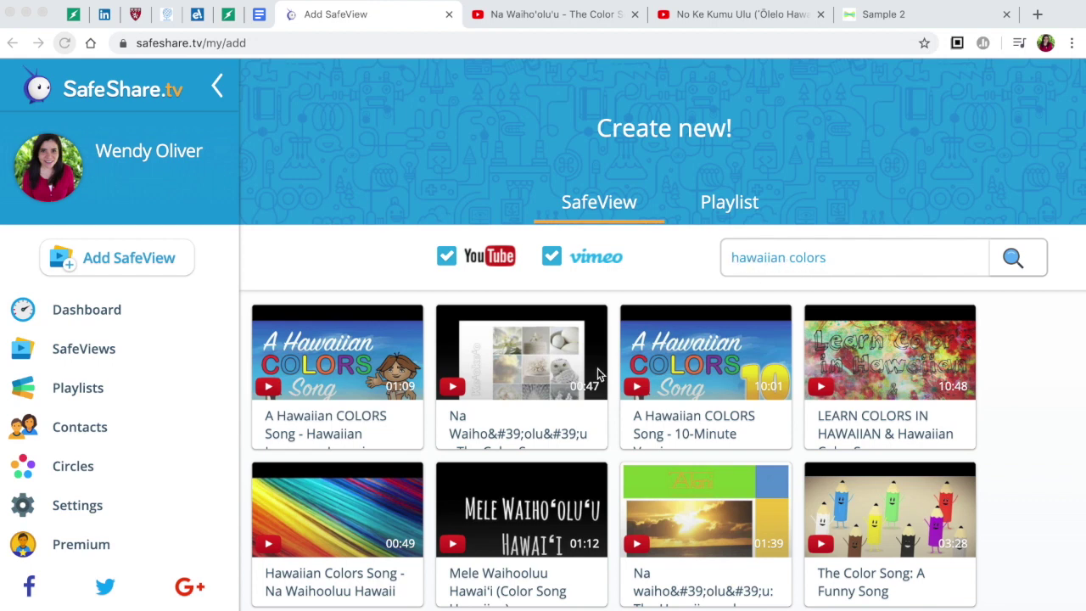
click(528, 417)
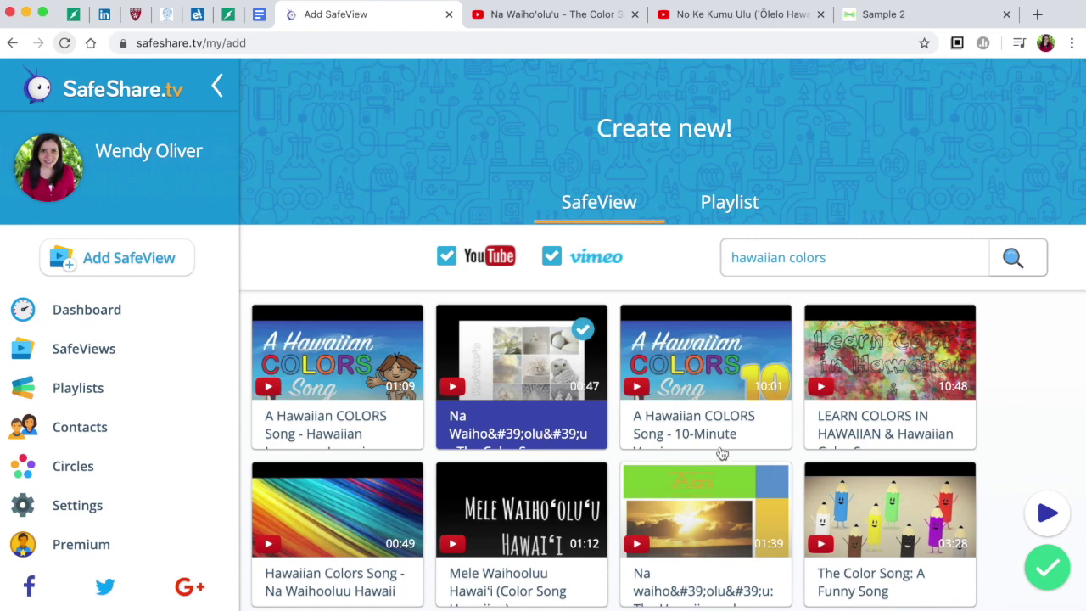
click(1050, 568)
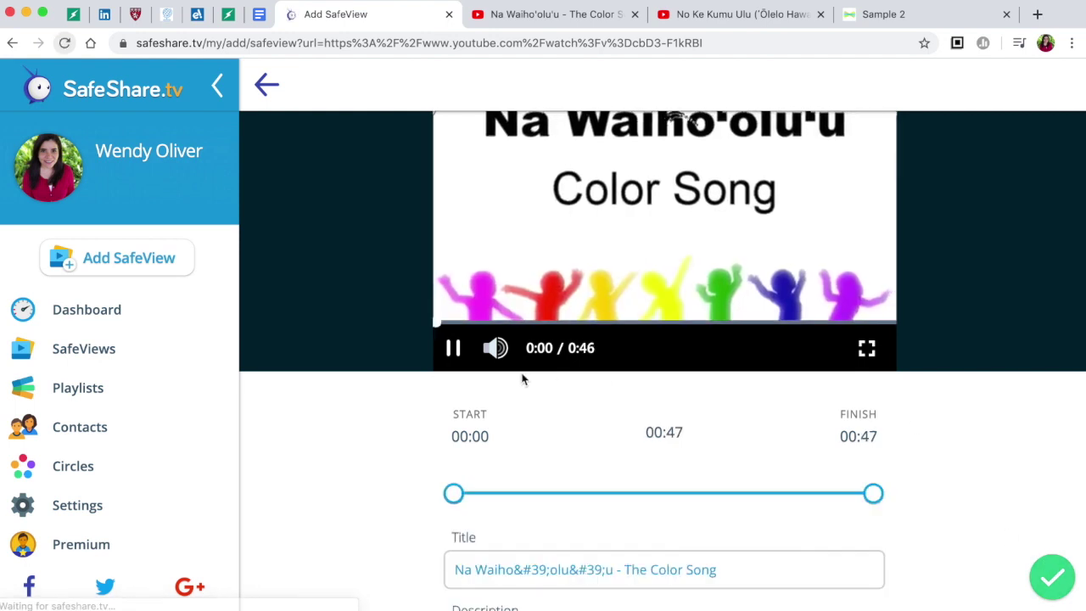
Step: Preview the color song at its beginning and near 0:44, and check the start and finish trim handles
click(454, 351)
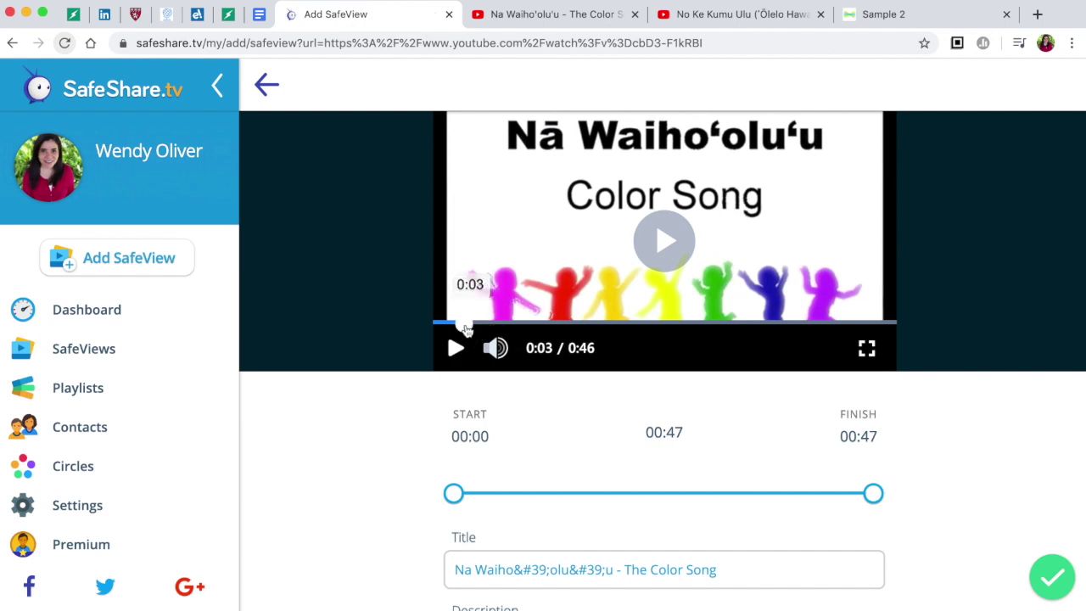
drag(543, 322, 872, 324)
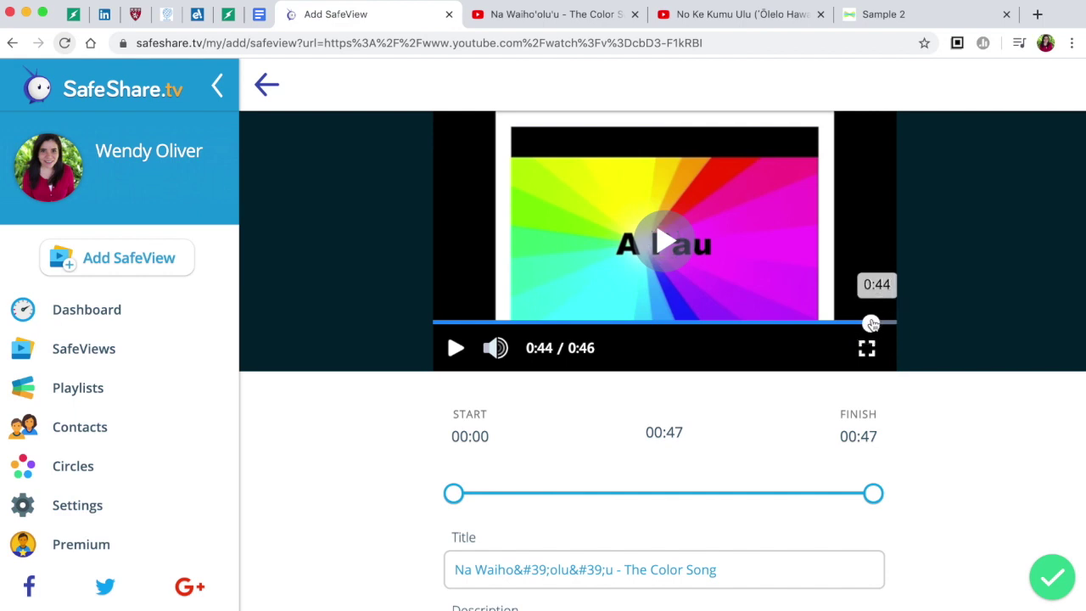
click(665, 242)
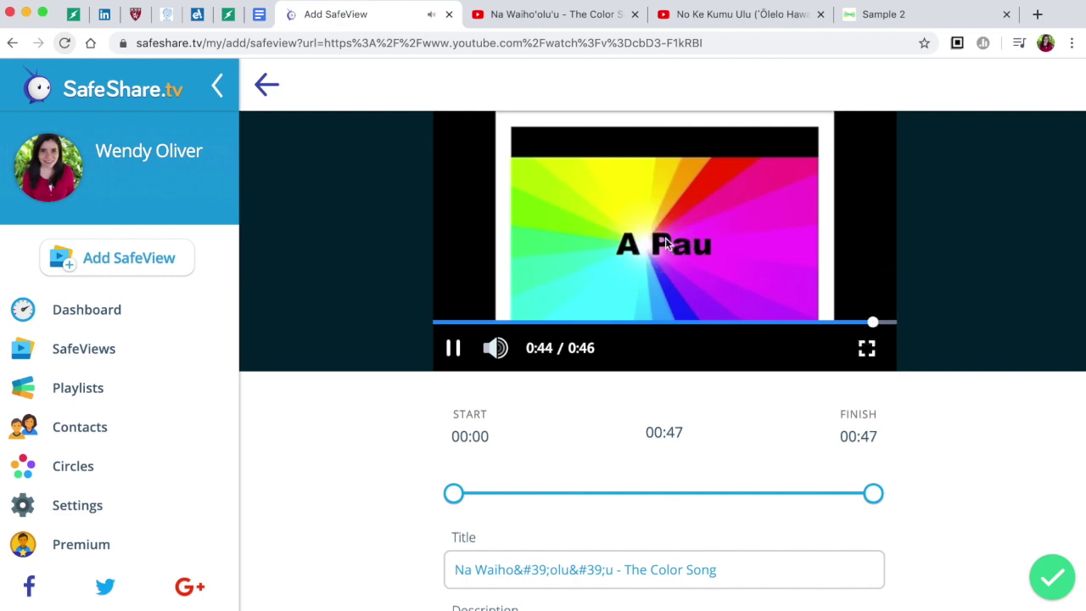
click(454, 349)
click(452, 349)
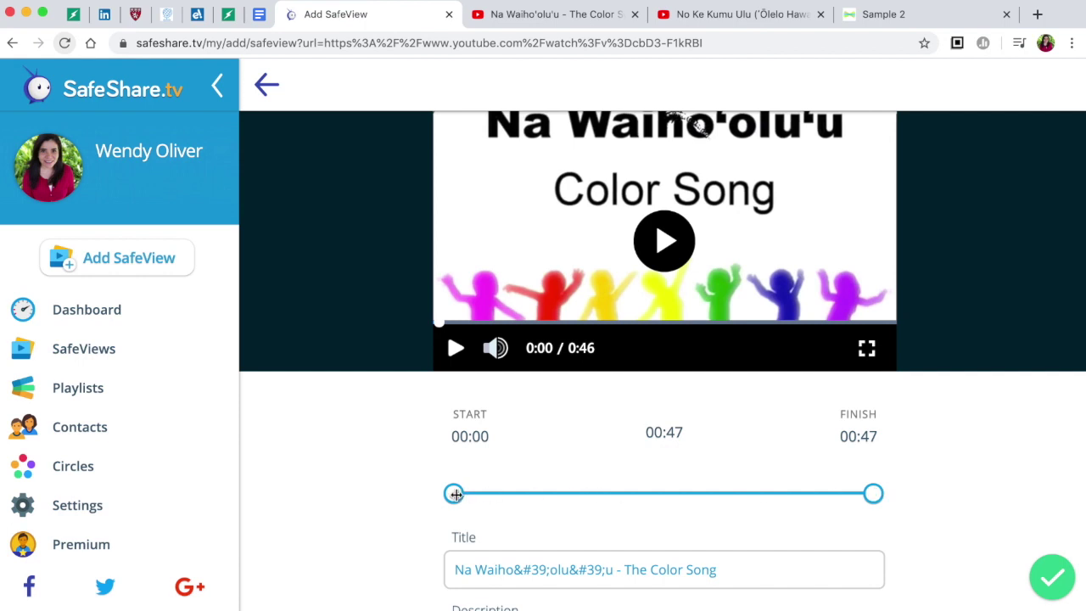
mouse_move(454, 497)
mouse_down()
mouse_move(476, 494)
mouse_move(453, 494)
mouse_up()
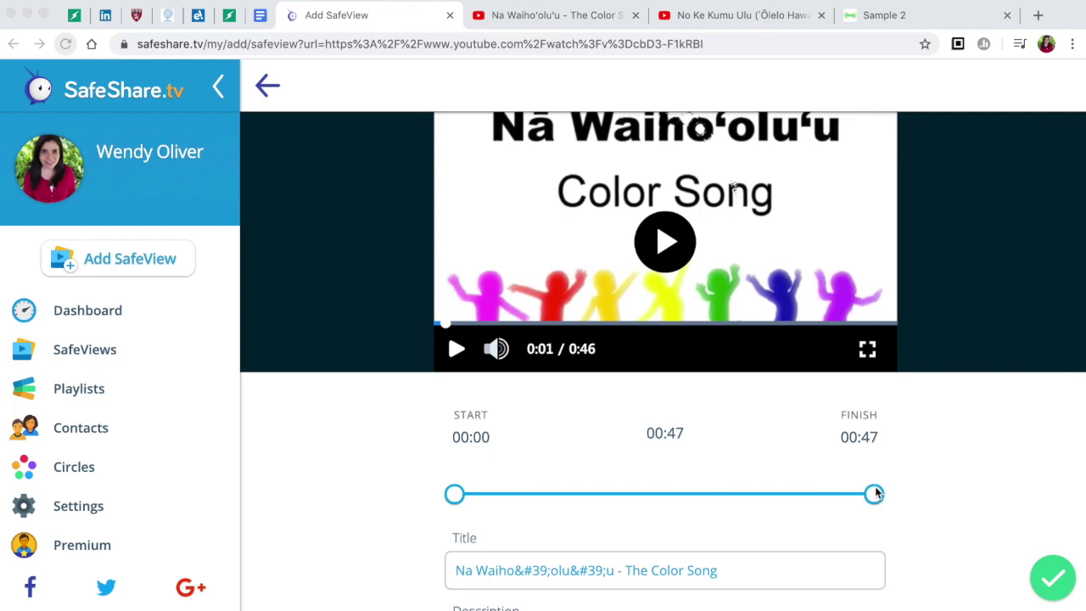
mouse_move(874, 493)
mouse_down()
mouse_move(823, 495)
mouse_move(874, 492)
mouse_up()
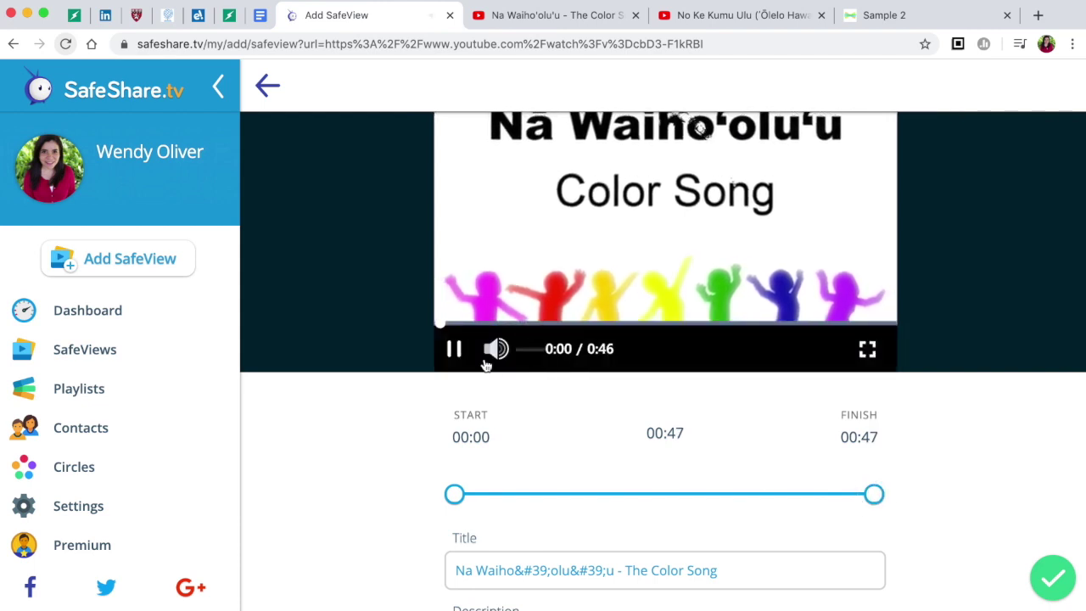
click(453, 348)
Step: Replace the garbled song name in the SafeView's title so that it reads "Nā Waihoʻoluʻu- The Color Song"
scroll(392, 476, down, 2)
scroll(393, 473, down, 3)
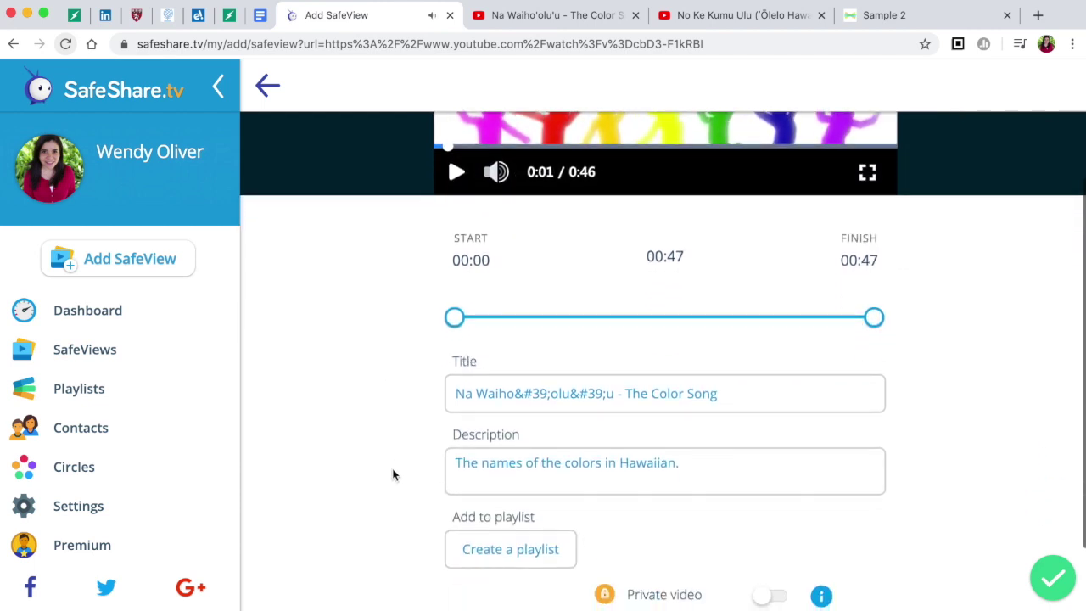
drag(624, 393, 529, 398)
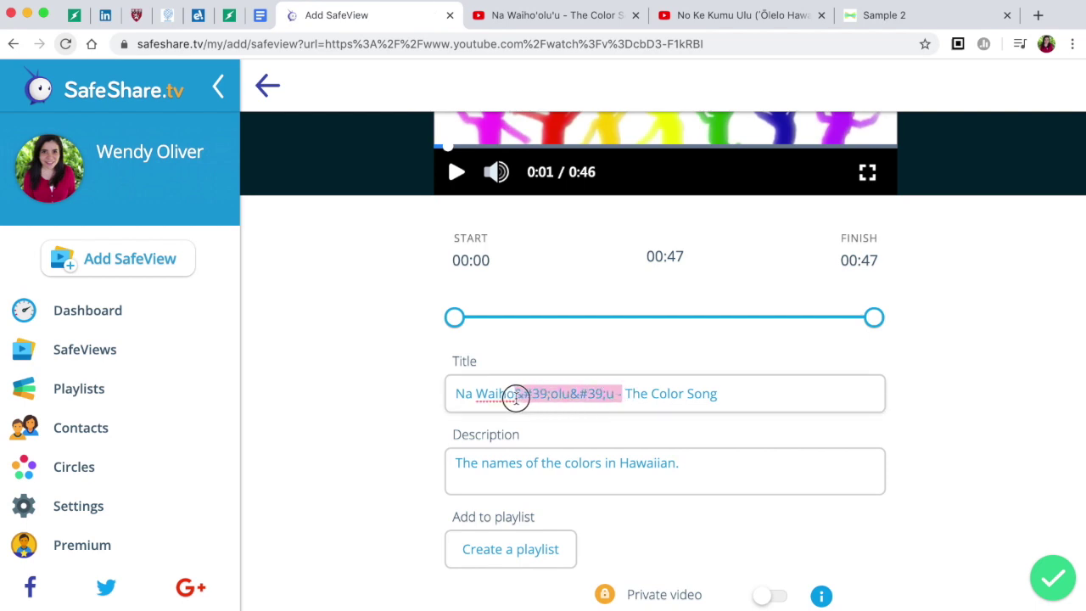
scroll(516, 398, up, 4)
scroll(516, 399, up, 1)
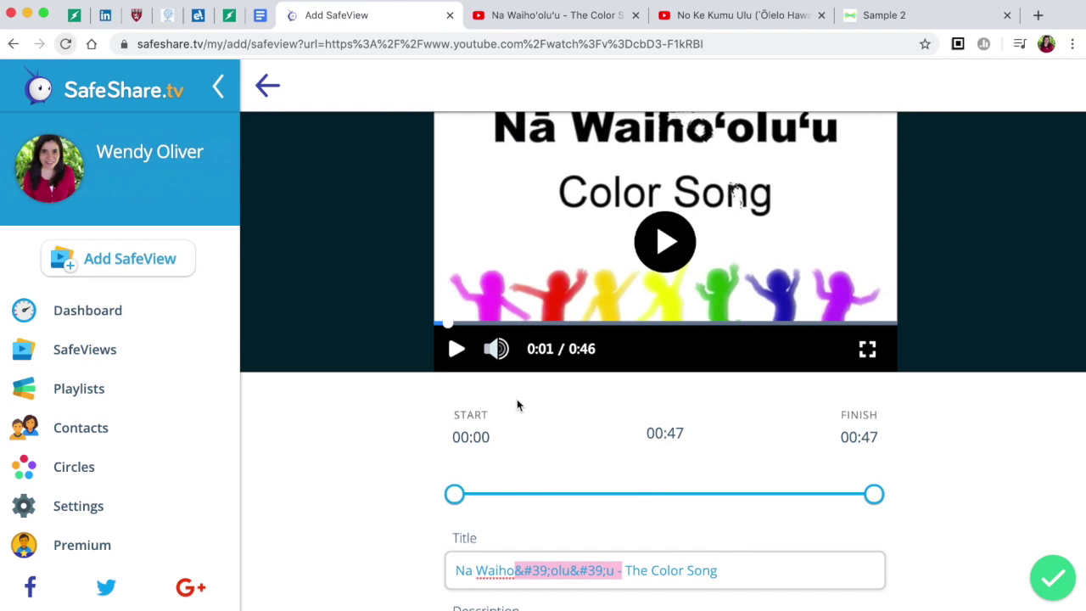
key(BackSpace)
key(BackSpace)
key(BackSpace)
key(BackSpace)
key(BackSpace)
key(BackSpace)
key(BackSpace)
key(BackSpace)
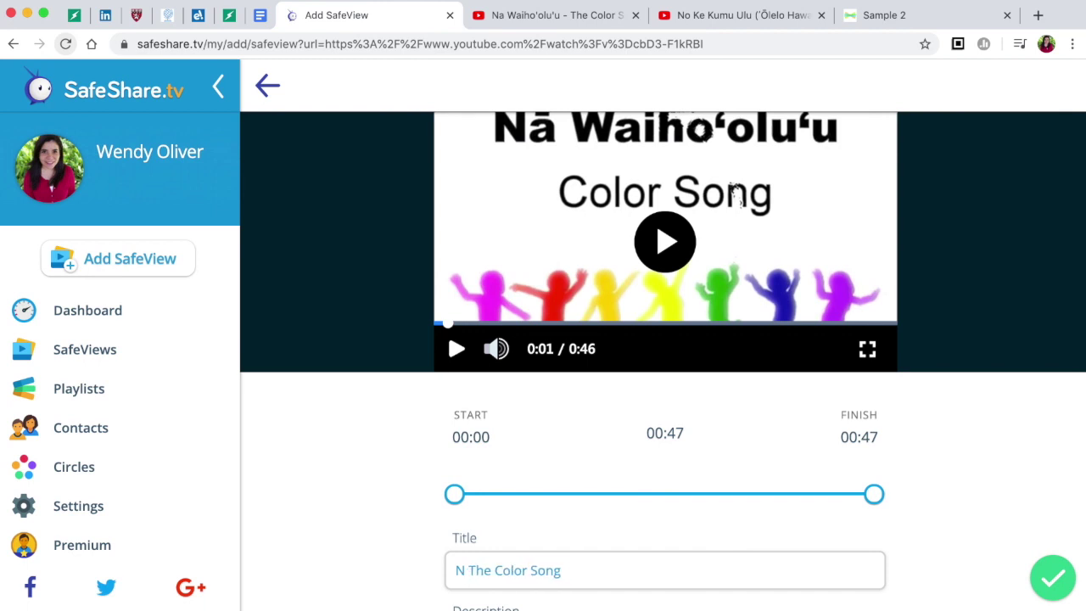
text(ā)
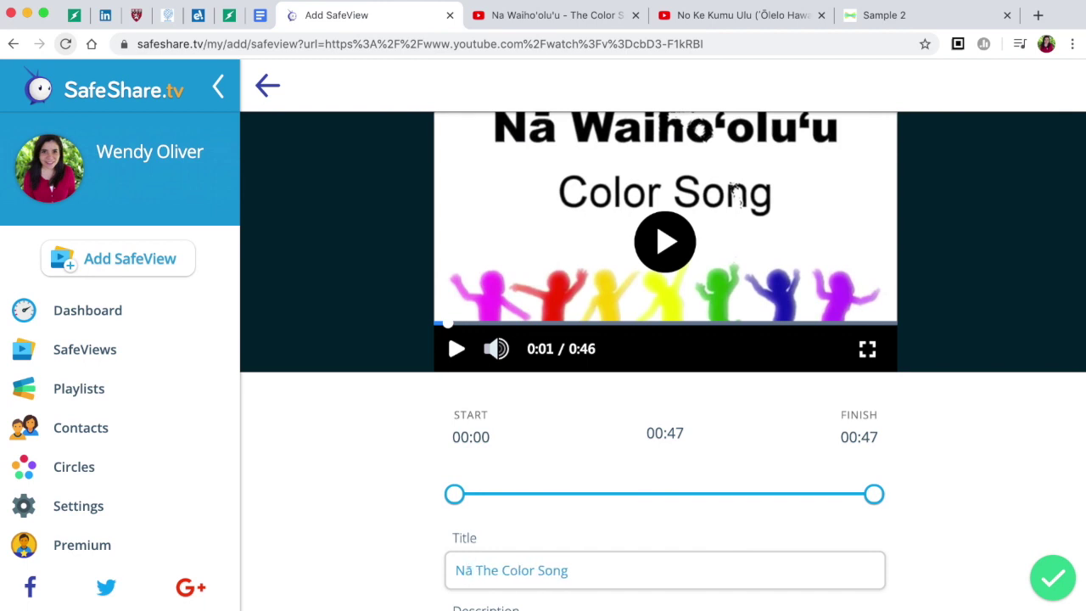
text( Waiho)
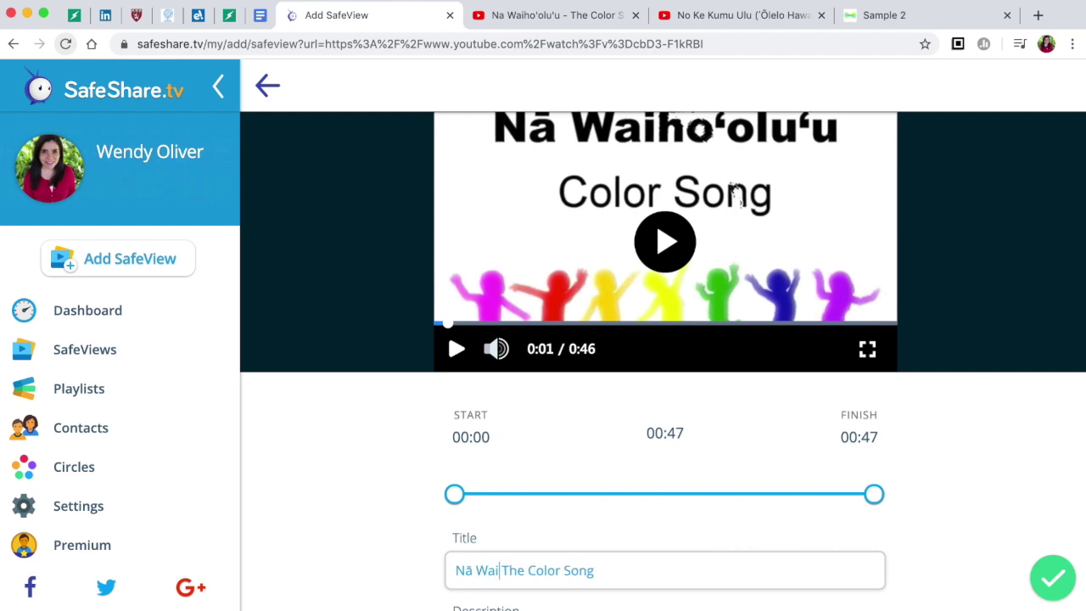
text(ʻ)
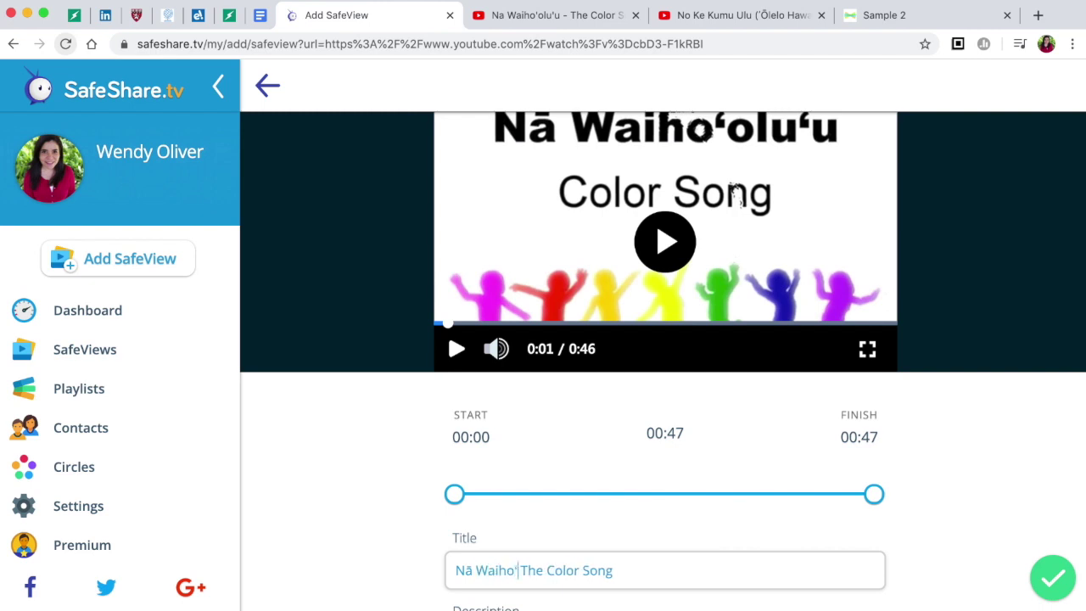
text(olu)
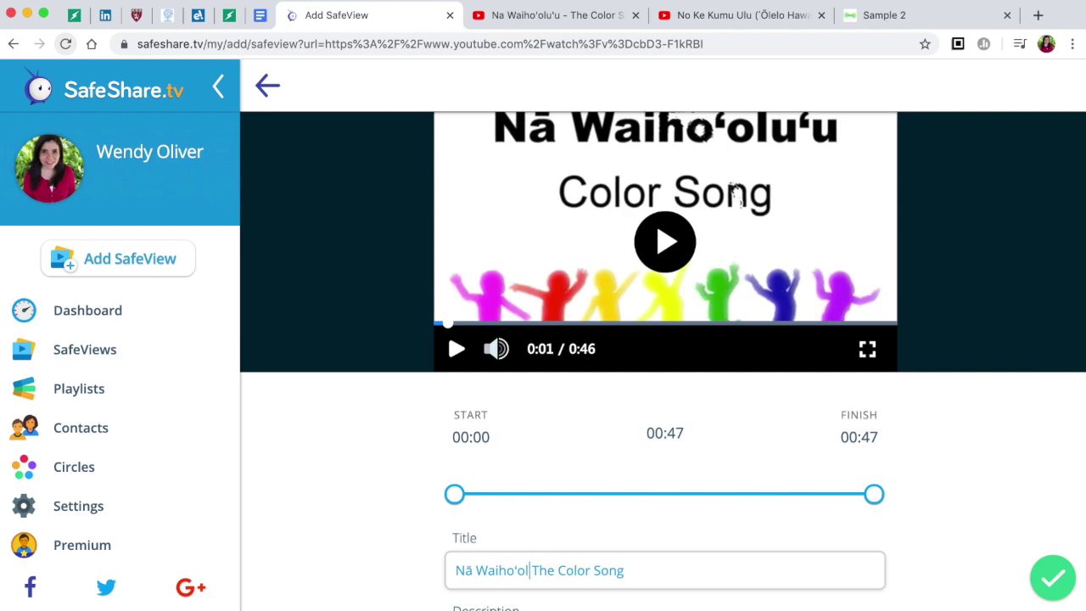
text(ʻu)
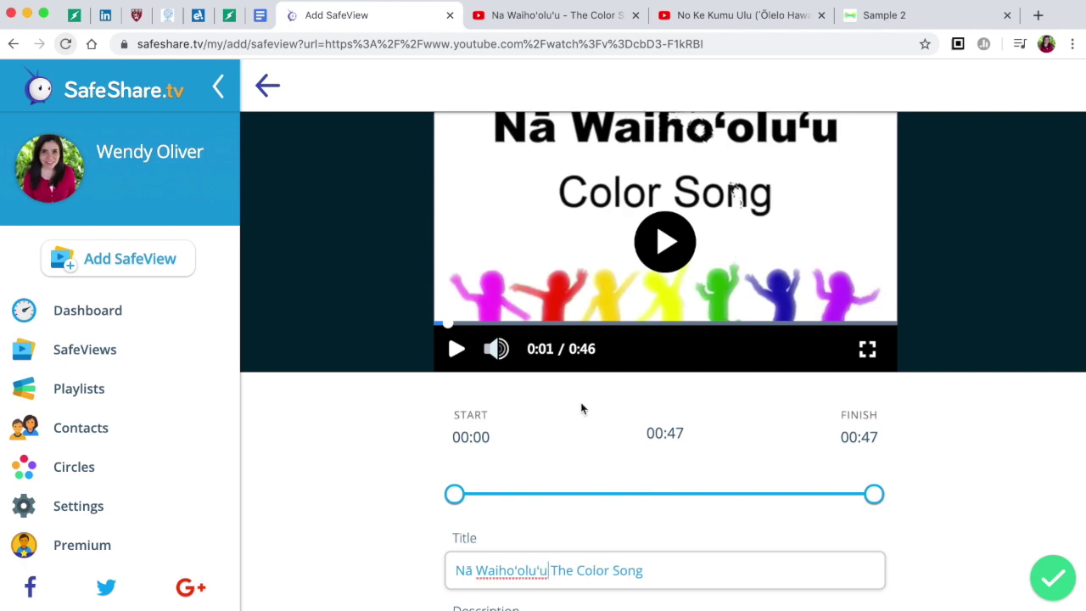
text(-)
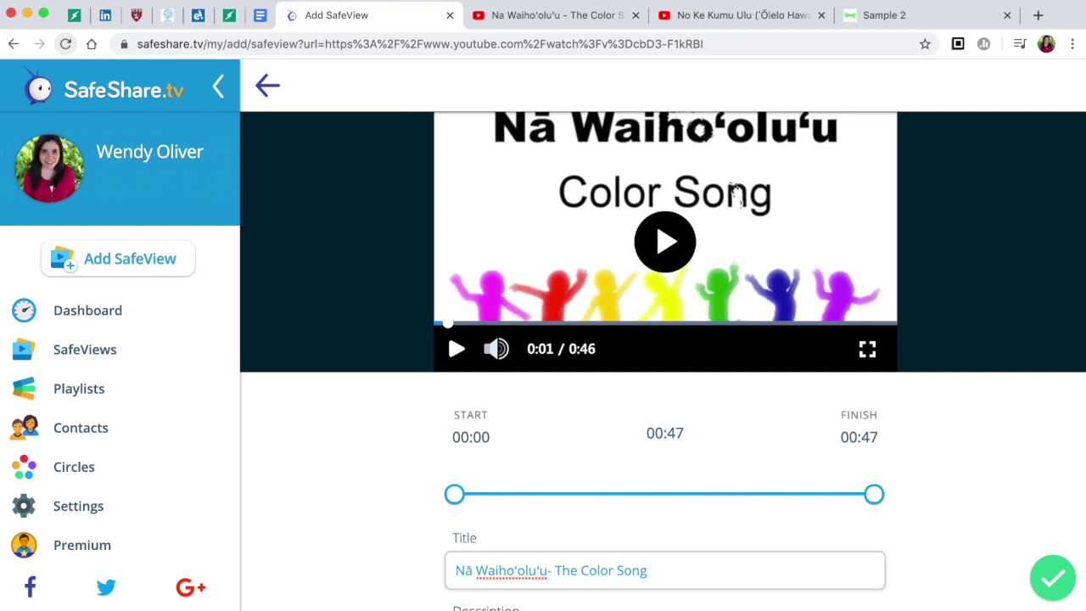
Step: Add a line break after "The names of the colors in Hawaiian." in the description and save the SafeView
scroll(675, 506, down, 5)
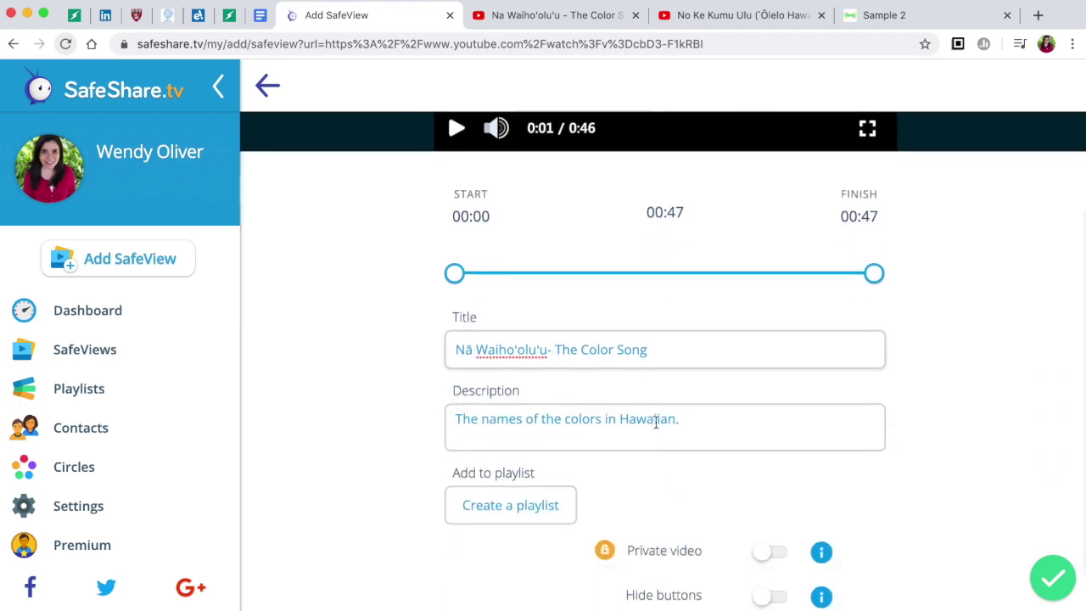
click(696, 417)
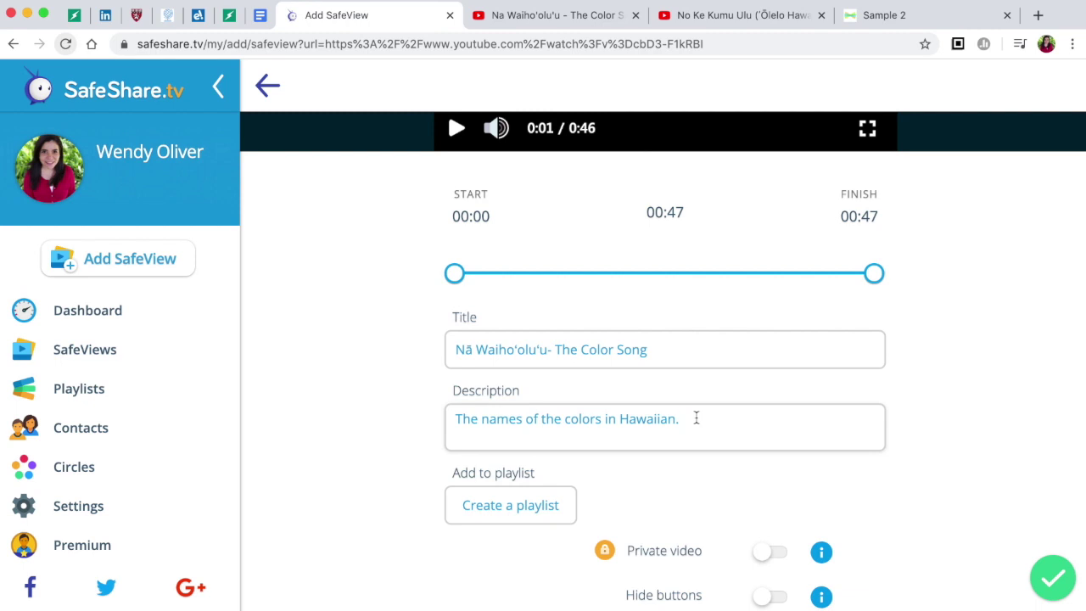
key(Return)
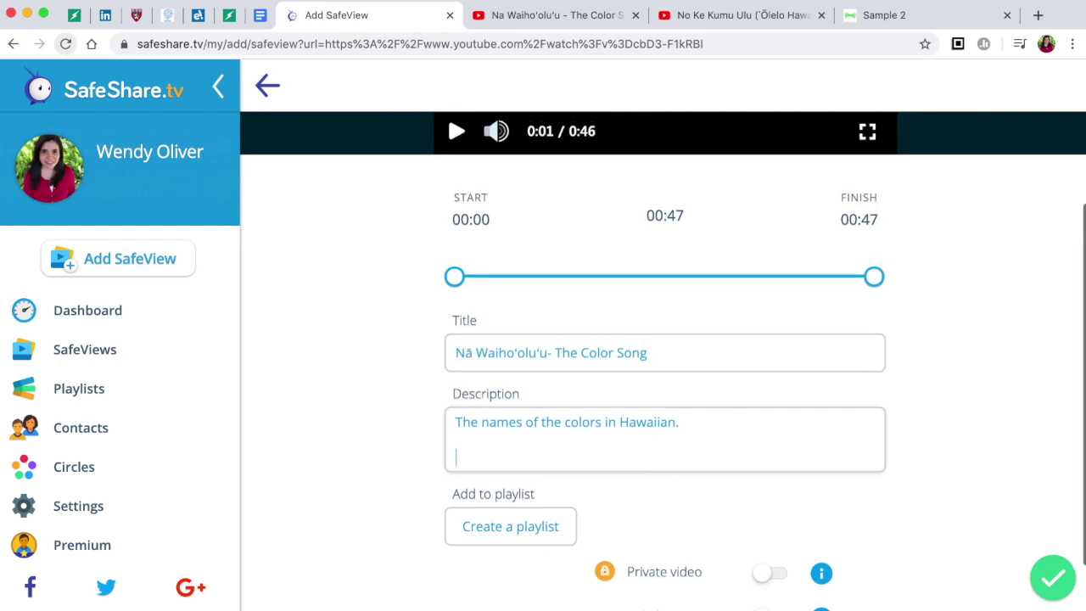
scroll(662, 356, down, 3)
scroll(663, 360, down, 2)
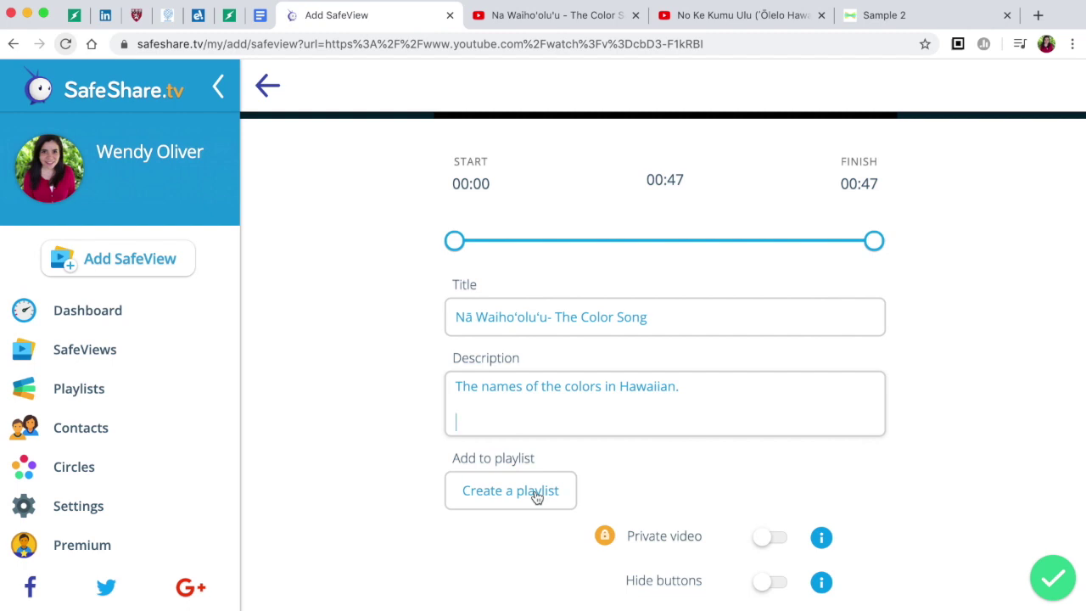
scroll(556, 530, down, 1)
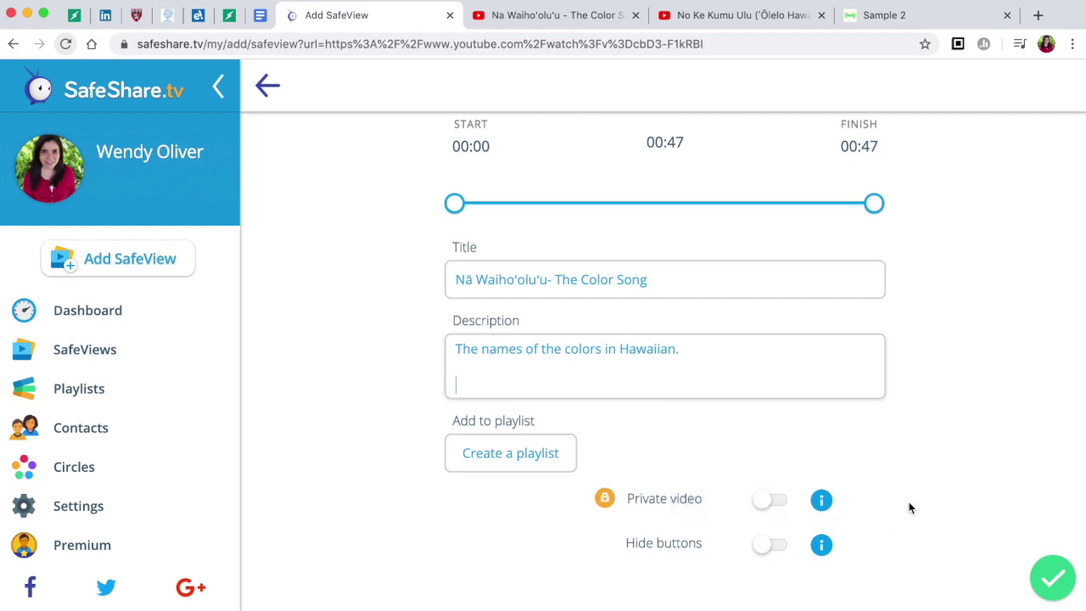
click(1055, 581)
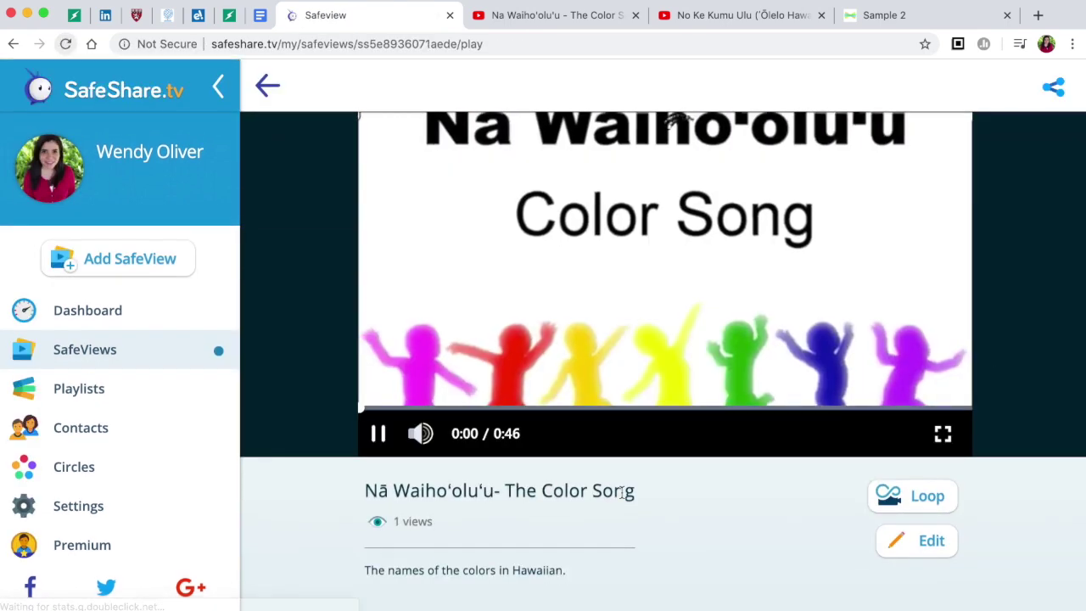
Step: Pause the saved SafeView, enlarge the QR code in its sharing options and copy its share link
click(379, 433)
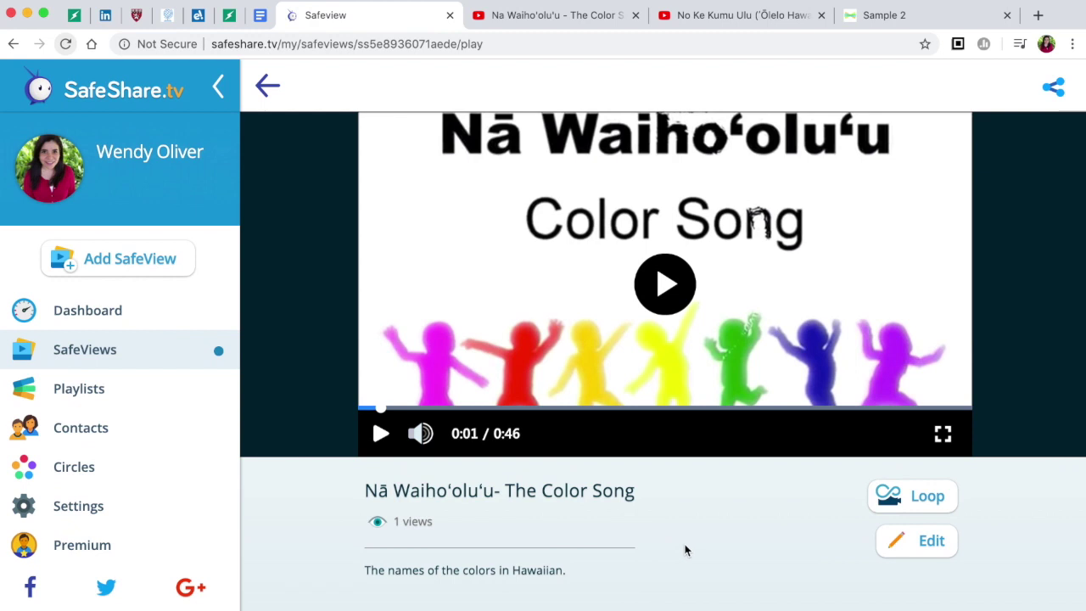
click(1053, 90)
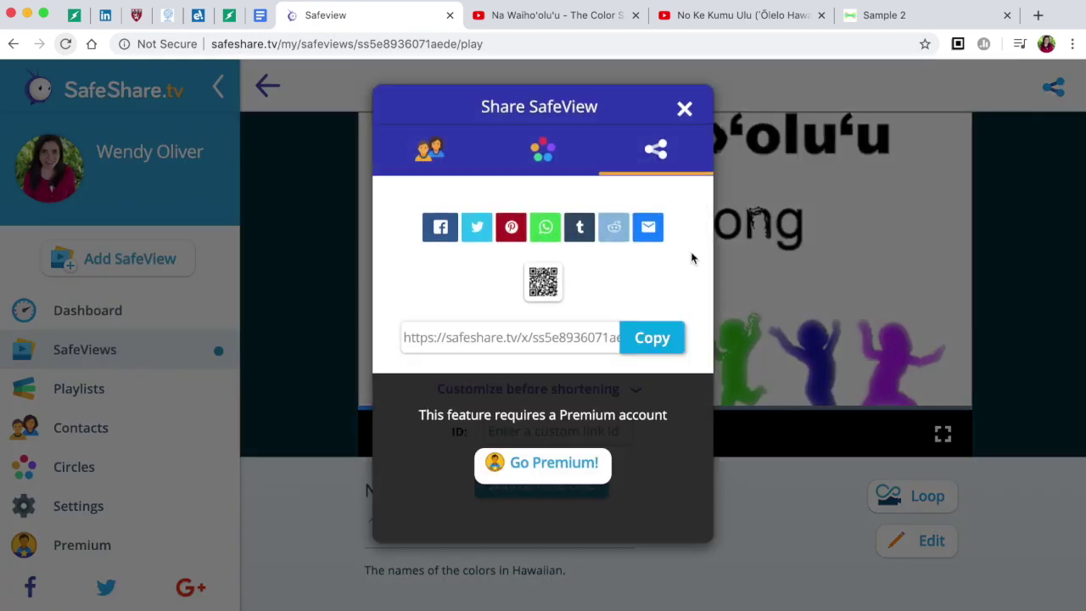
click(651, 338)
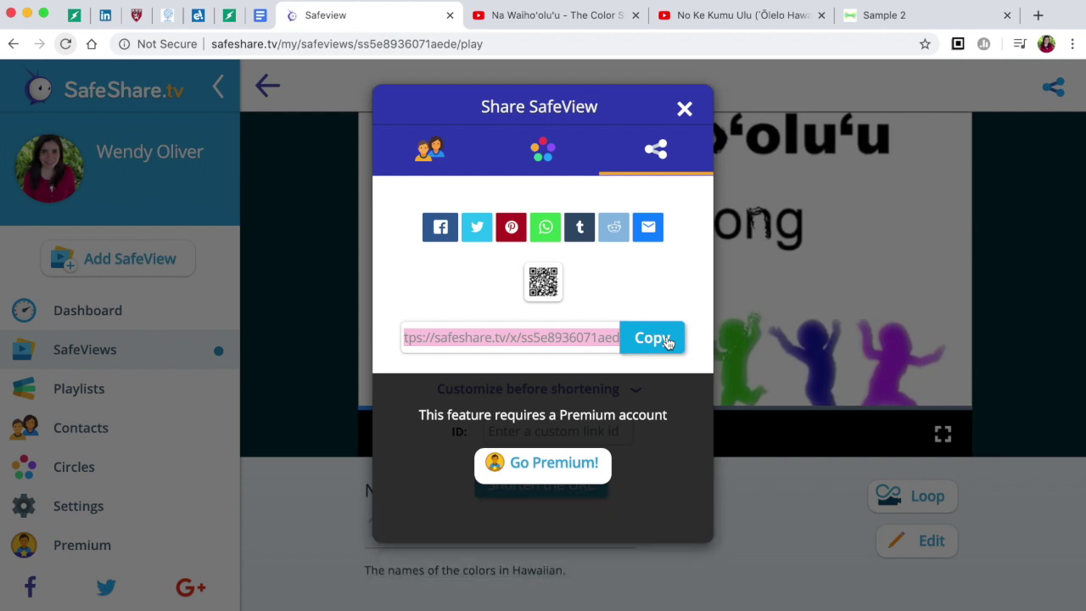
click(543, 284)
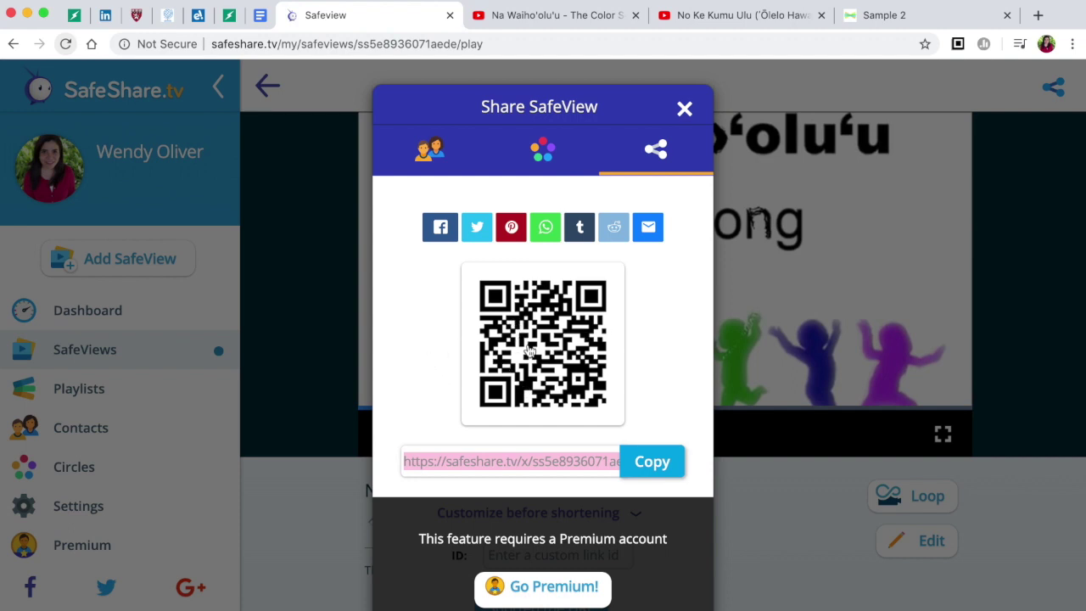
click(655, 464)
Step: Switch to the Sample 2 class in Seesaw and start a new announcement
click(899, 18)
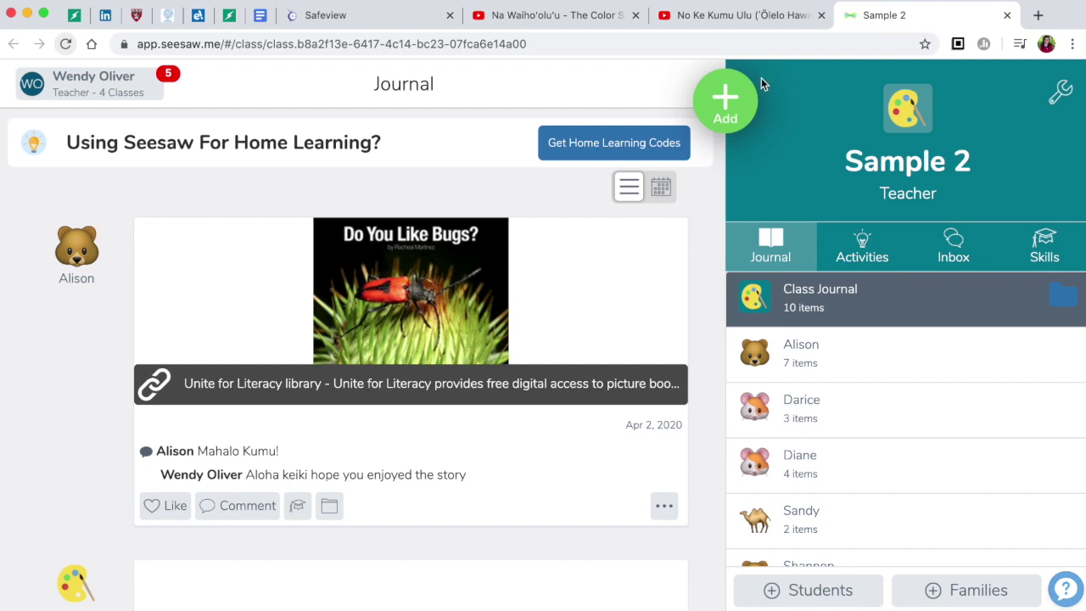
click(723, 100)
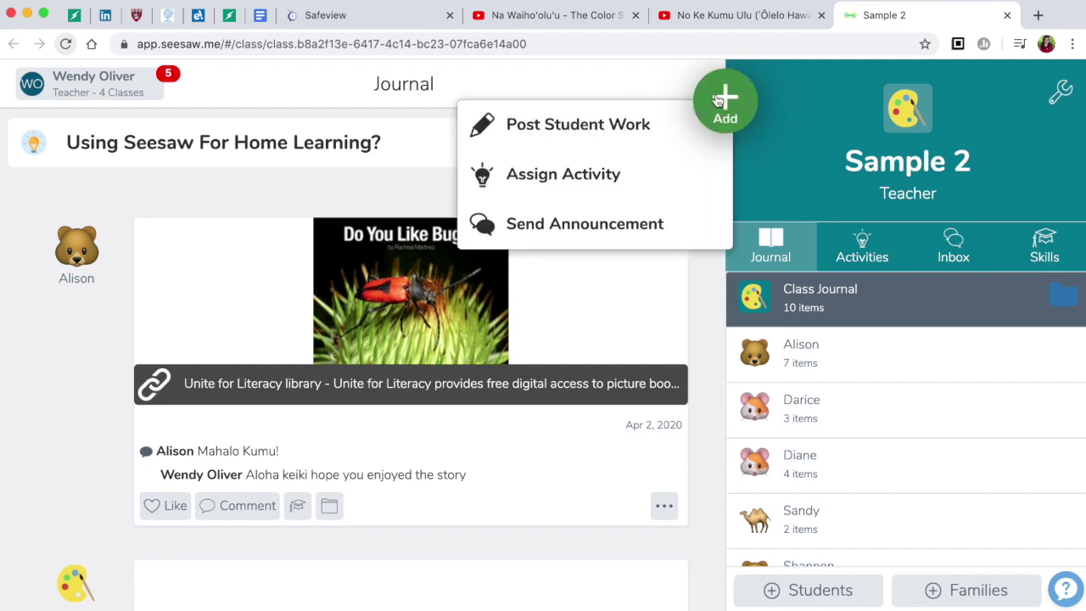
click(611, 224)
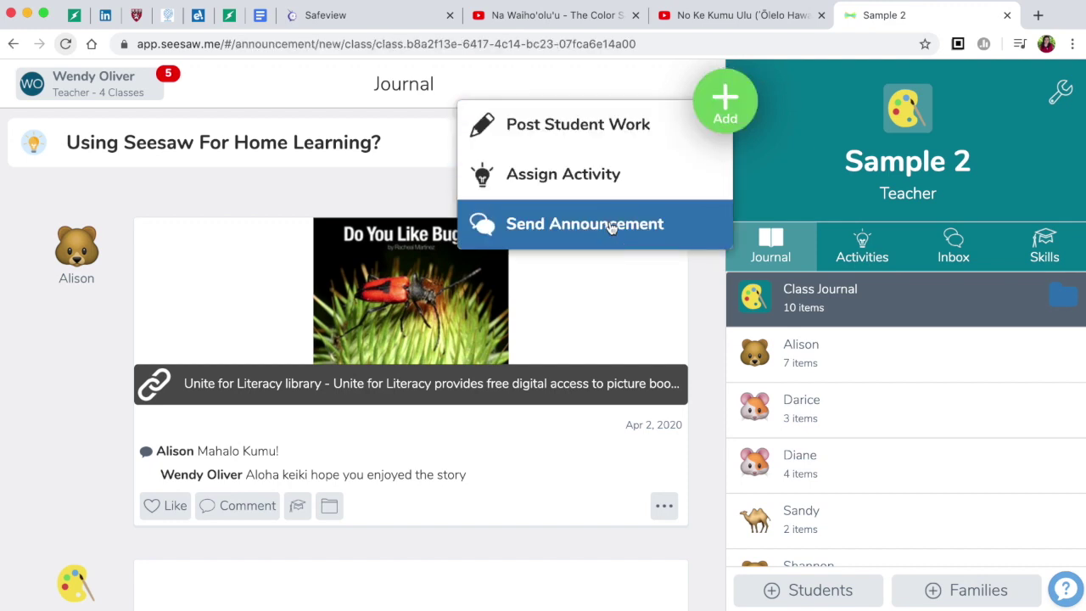
click(291, 384)
click(291, 386)
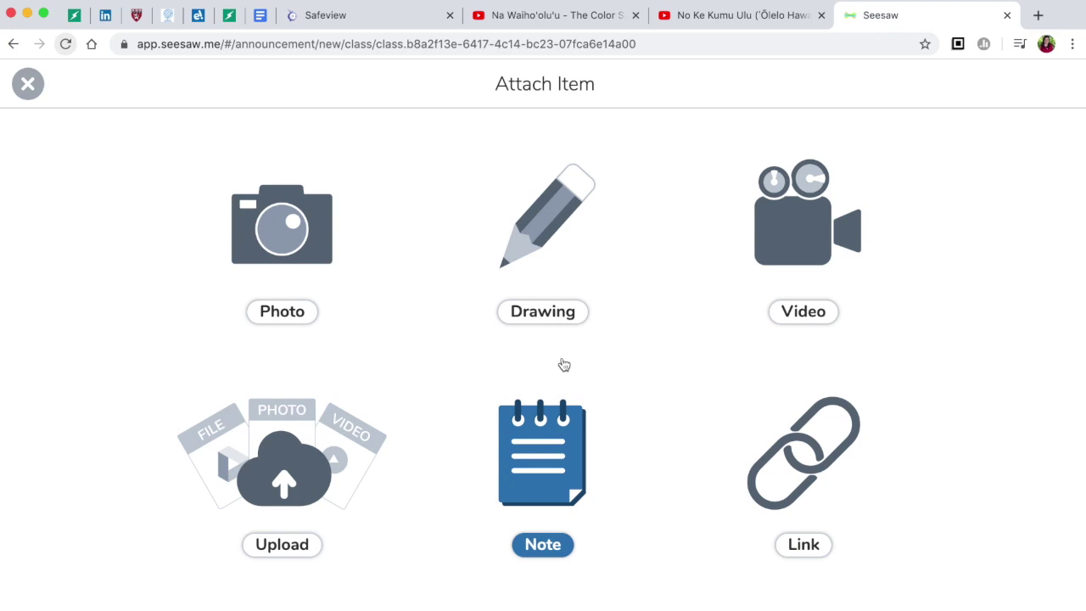
click(805, 463)
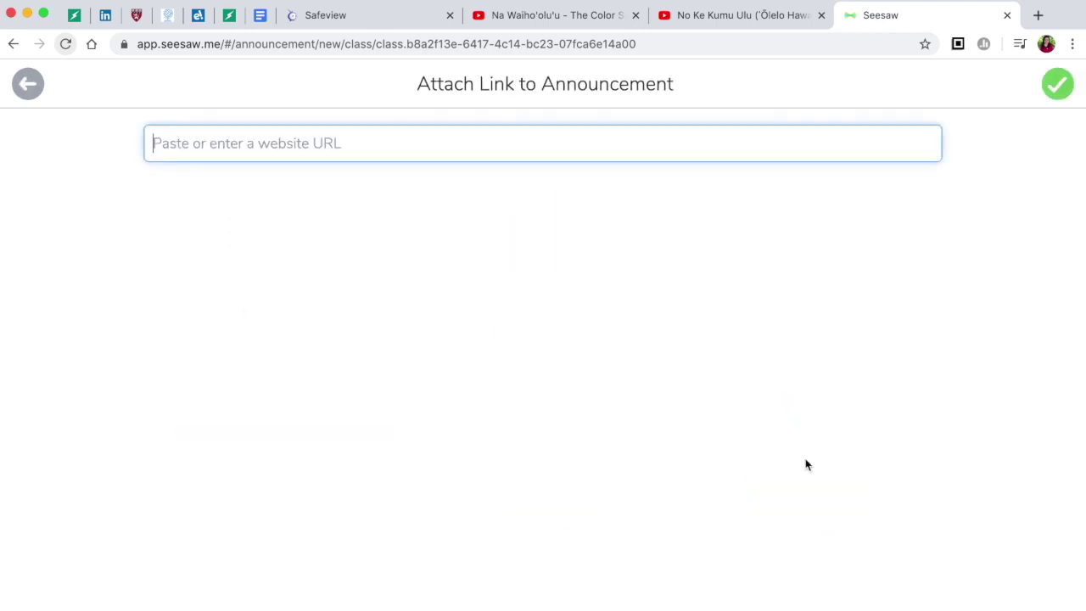
click(500, 141)
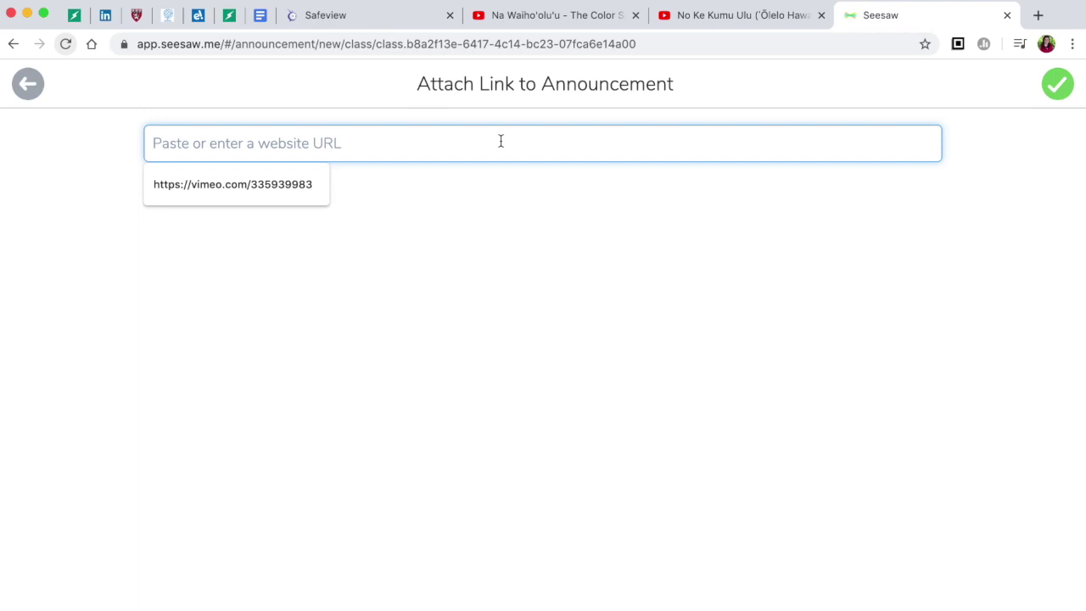
key(cmd+v)
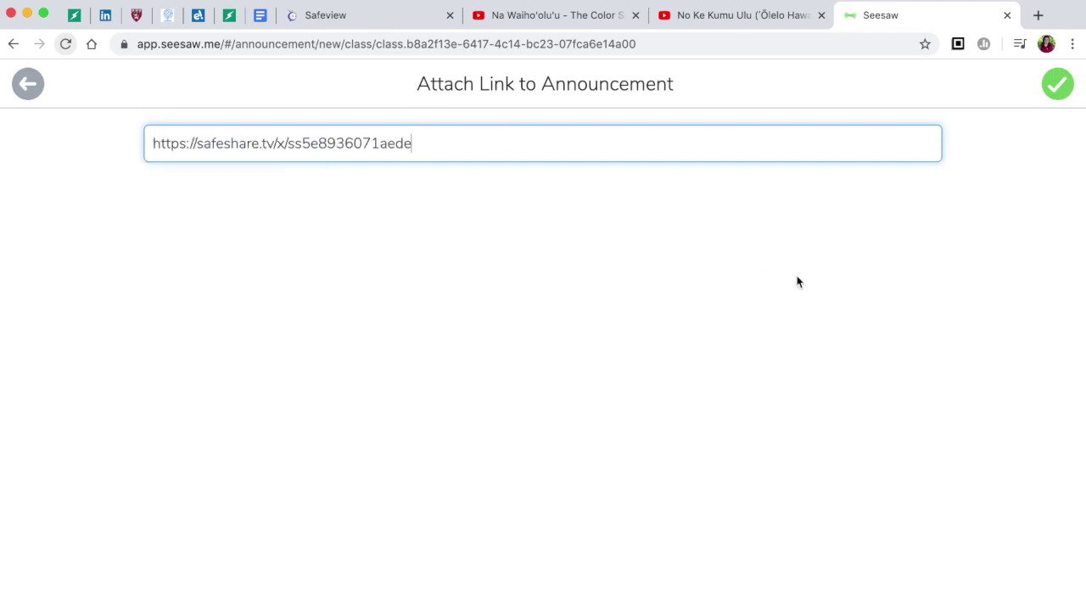
click(1057, 85)
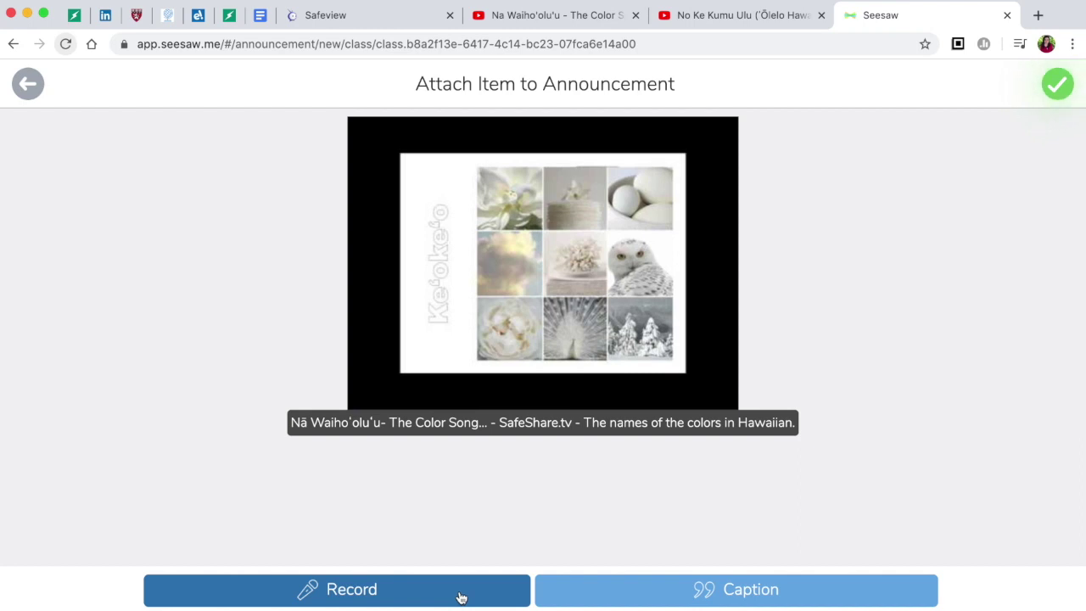
click(709, 592)
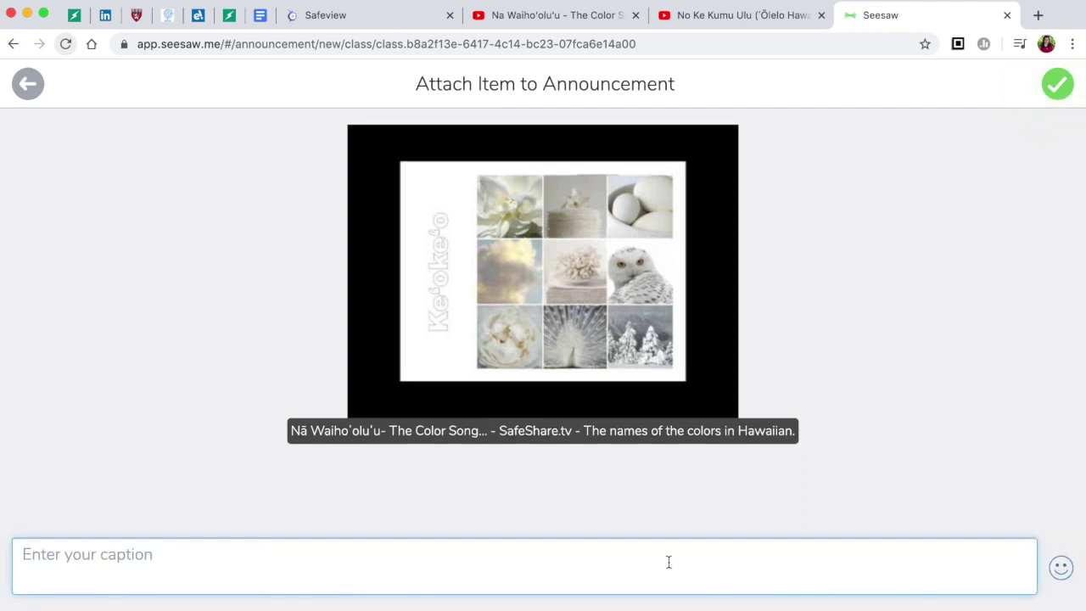
click(1057, 87)
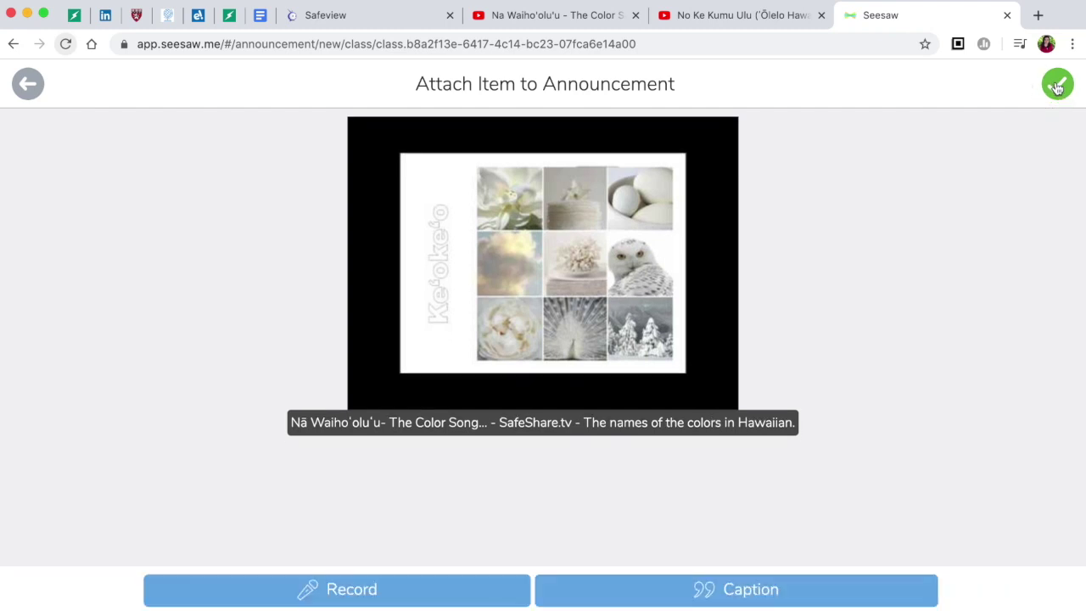
click(1057, 86)
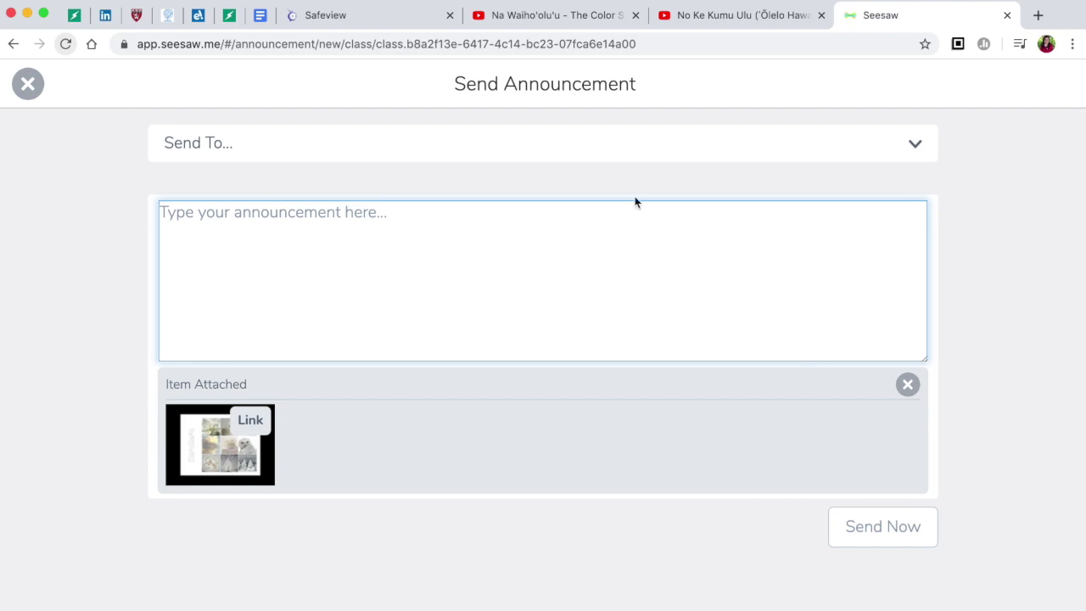
Step: Write "Aloha" as the announcement text, address it to All Students and send it
text(Aloha)
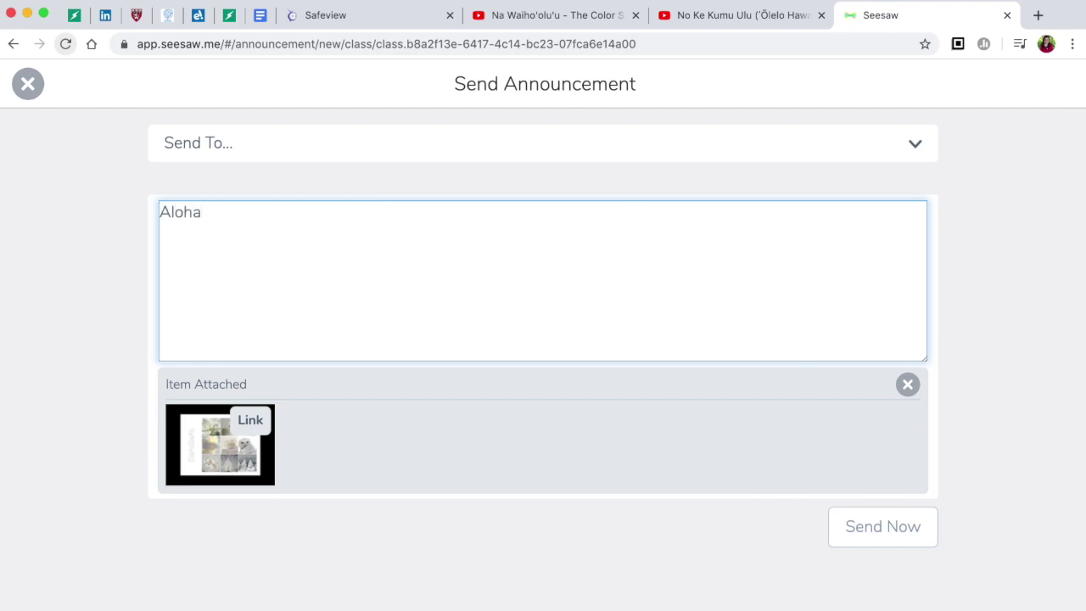
click(1027, 246)
click(802, 141)
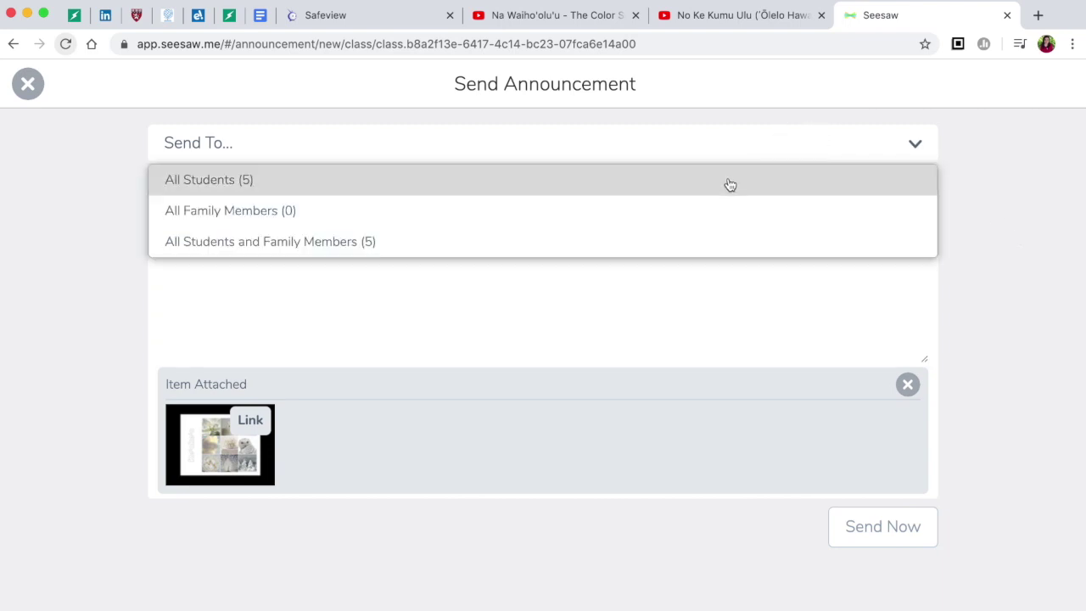
click(730, 184)
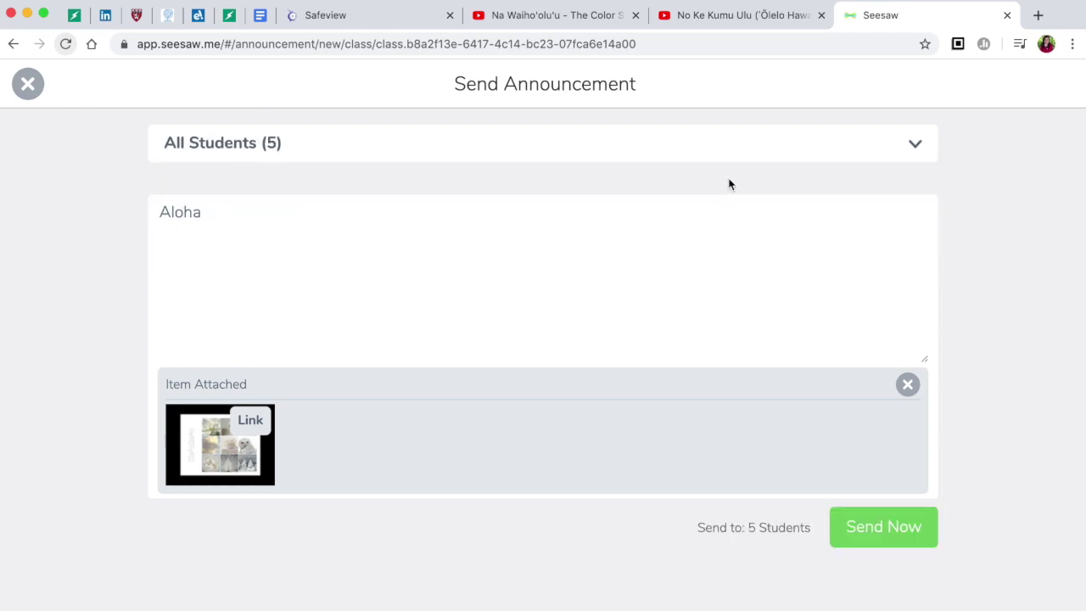
click(885, 526)
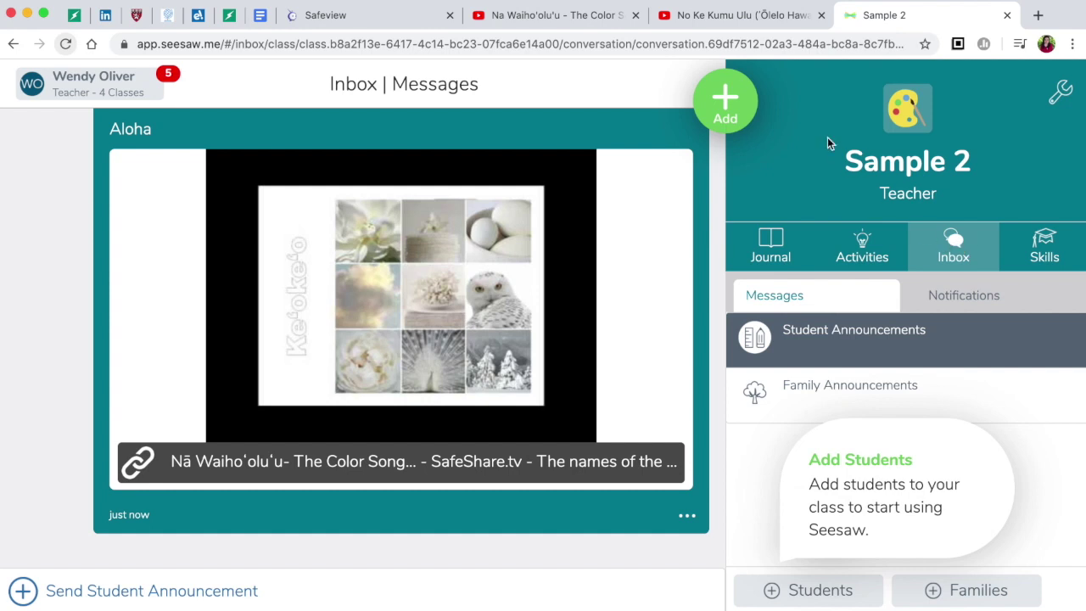
Step: Switch back to SafeShare.tv, dismiss the SafeView's sharing options and start adding a new SafeView
click(342, 17)
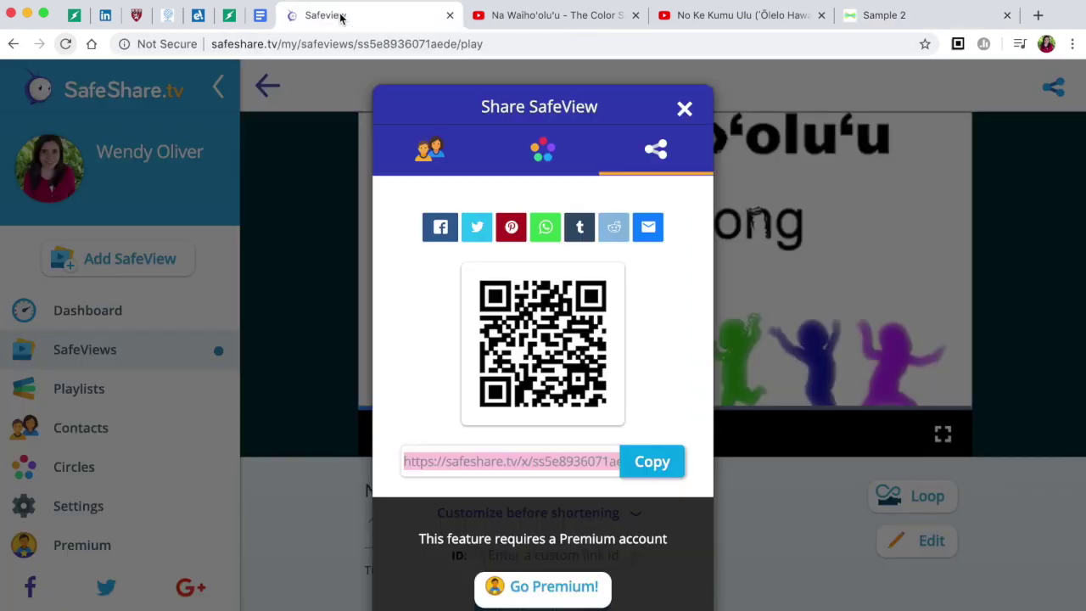
click(684, 111)
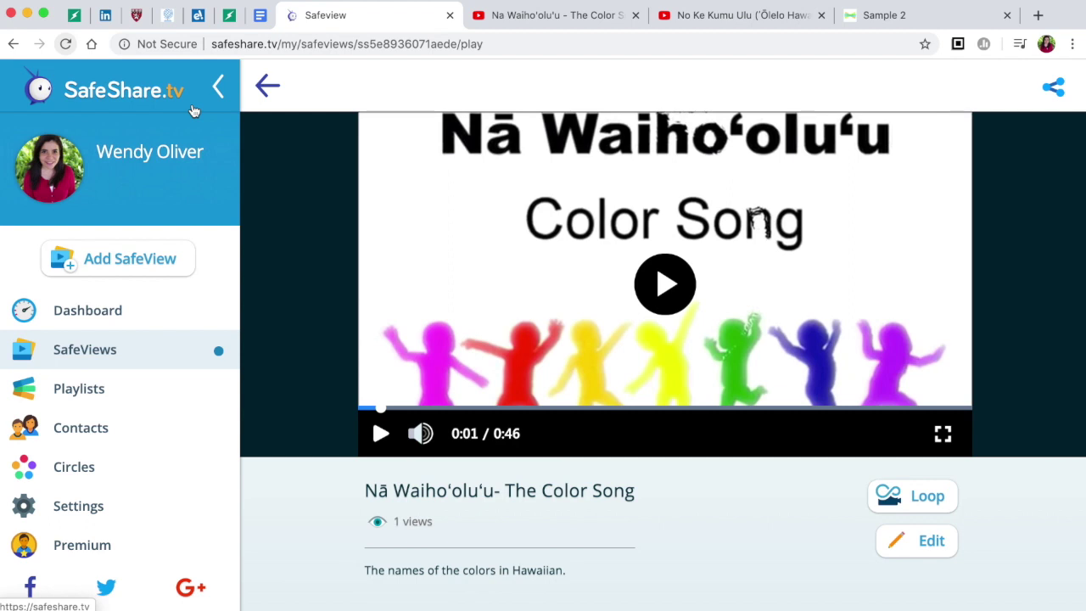
click(134, 263)
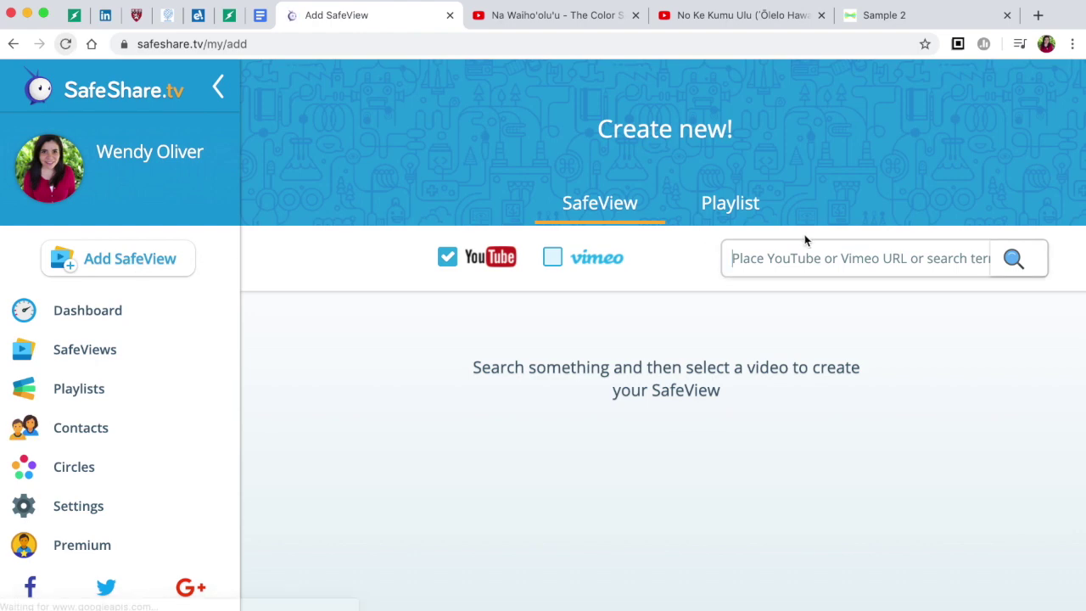
Step: Search YouTube for "color song" as the source video of the new SafeView
click(791, 253)
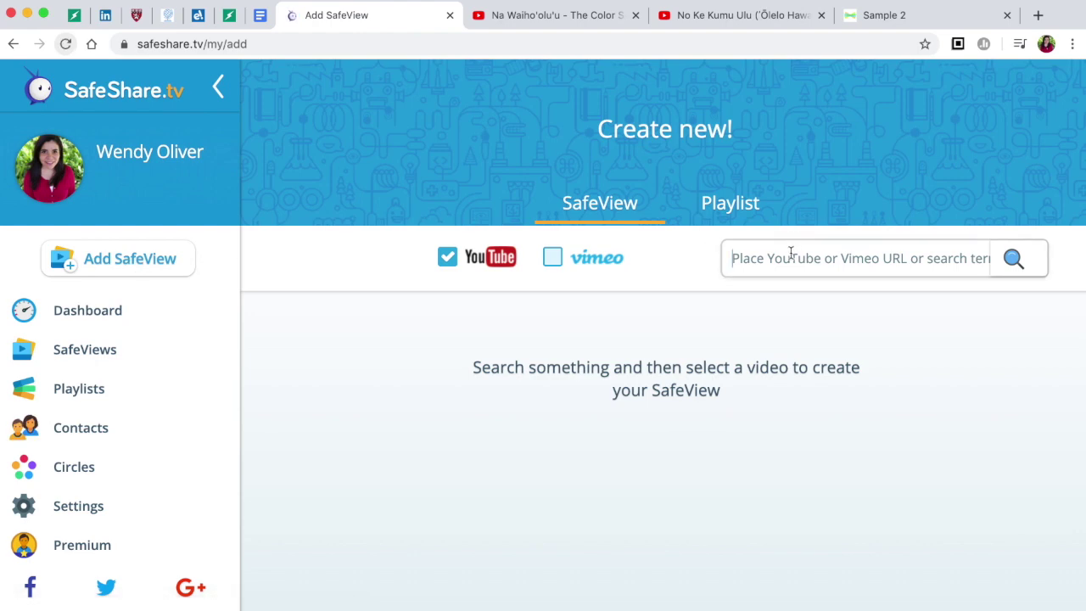
text(color song)
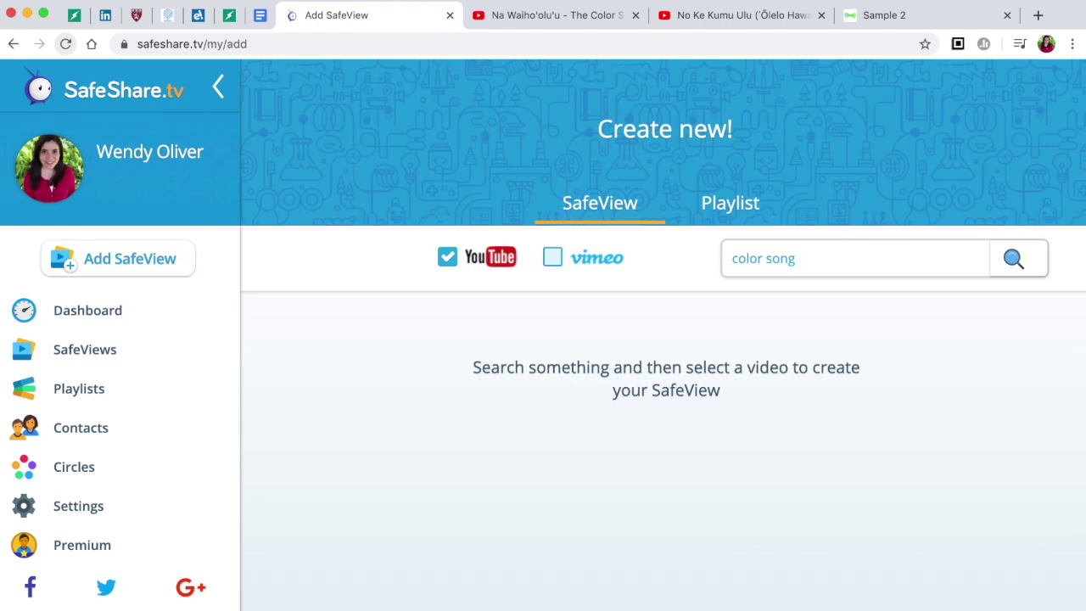
click(1015, 260)
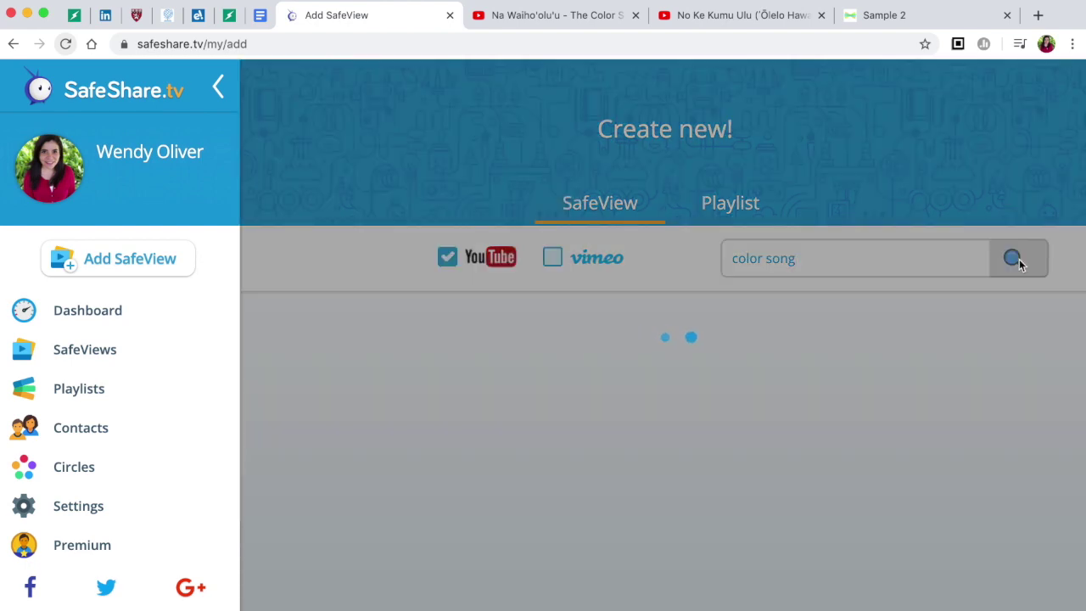
Step: Switch to the YouTube video "No Ke Kumu Ulu (ʻŌlelo Hawaiʻi)" and copy its share link
click(701, 15)
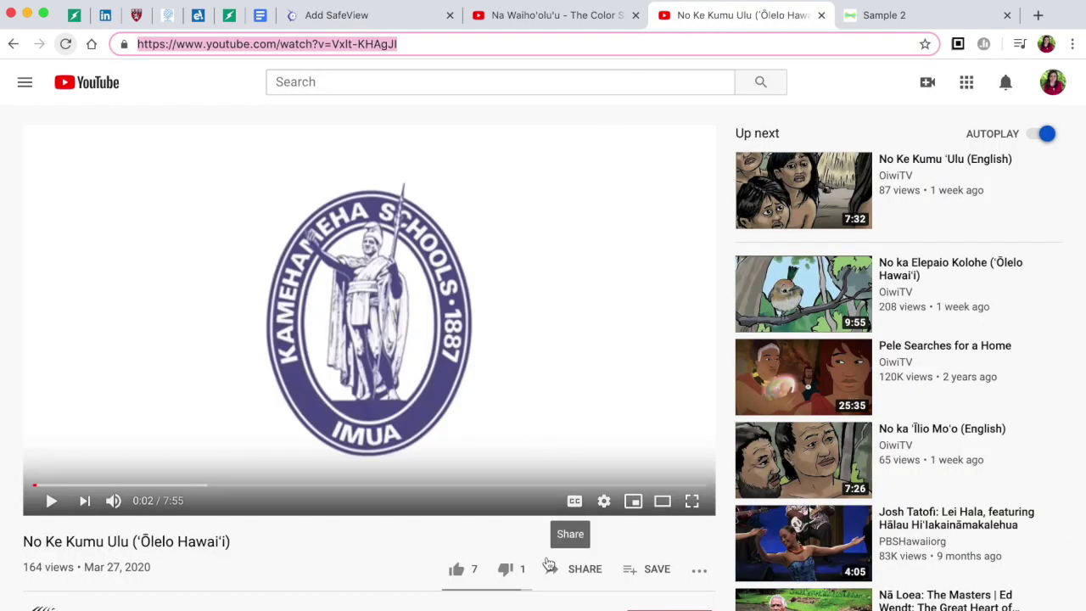
scroll(577, 567, down, 1)
click(589, 524)
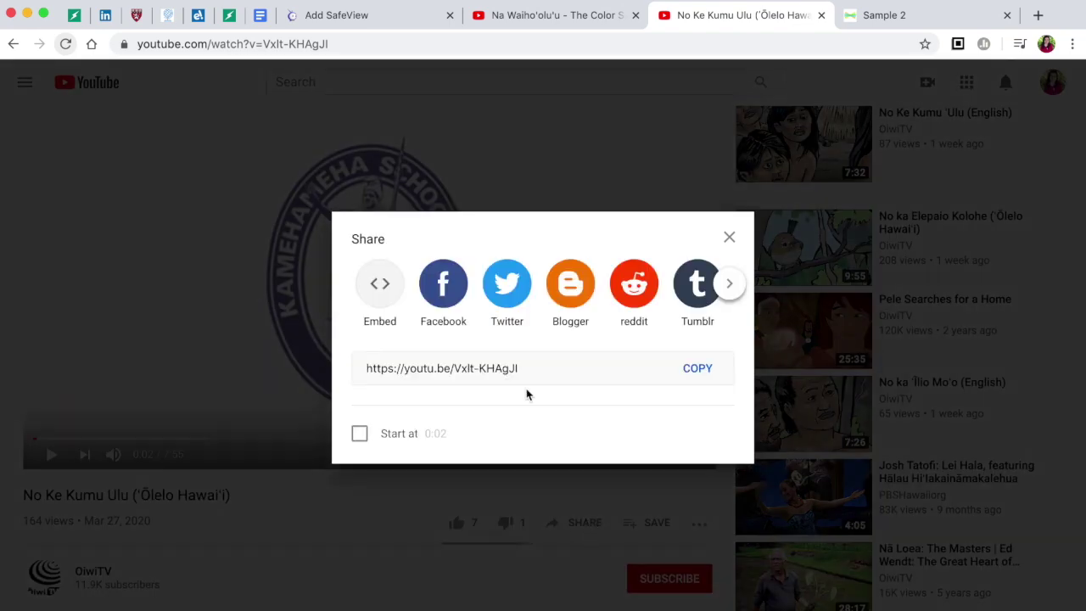
click(691, 373)
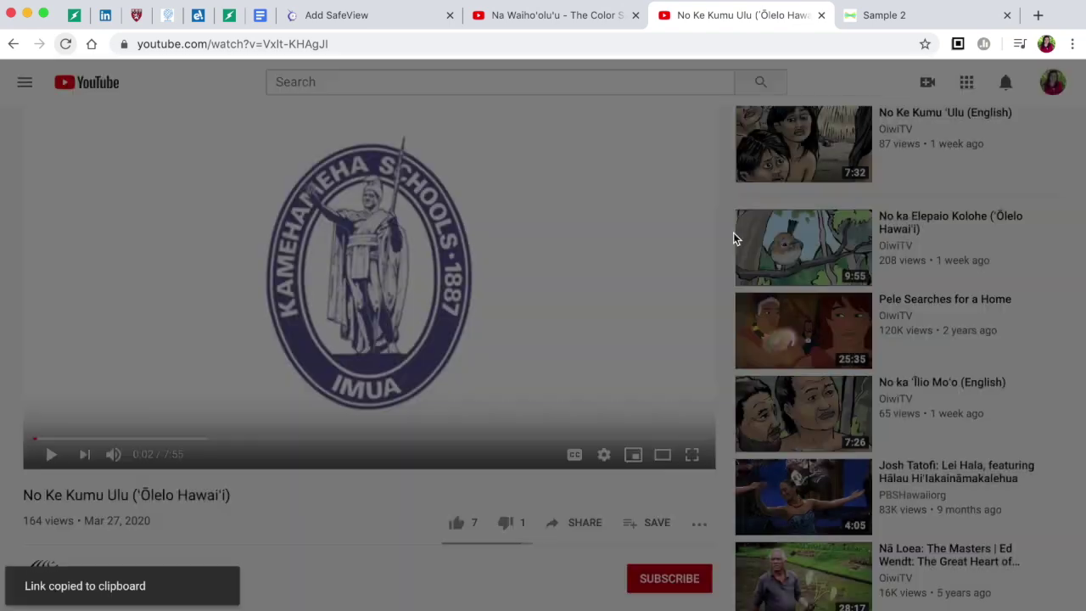
click(730, 236)
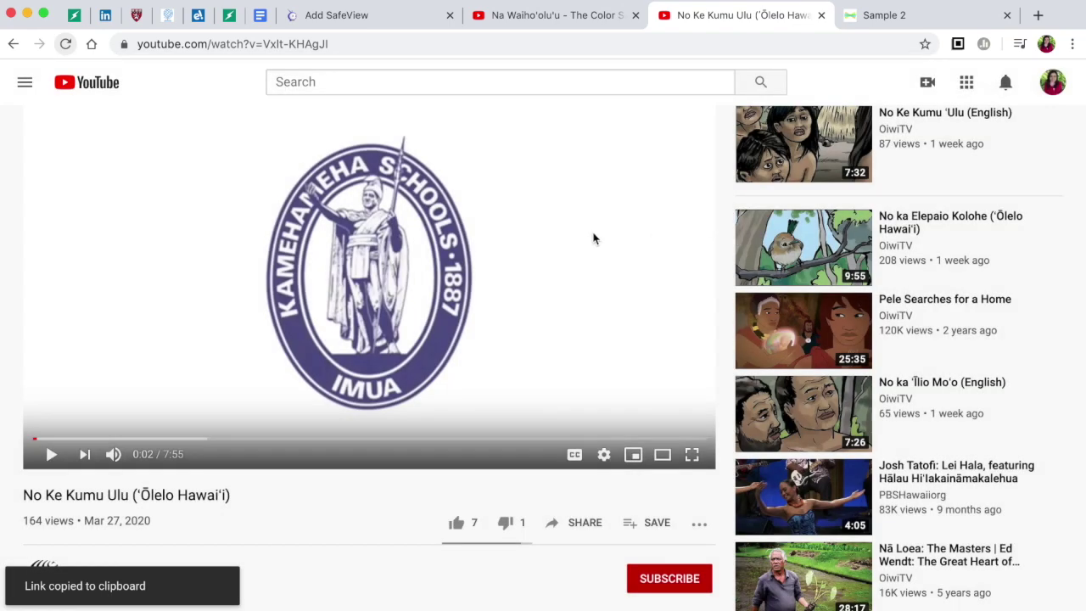
click(517, 41)
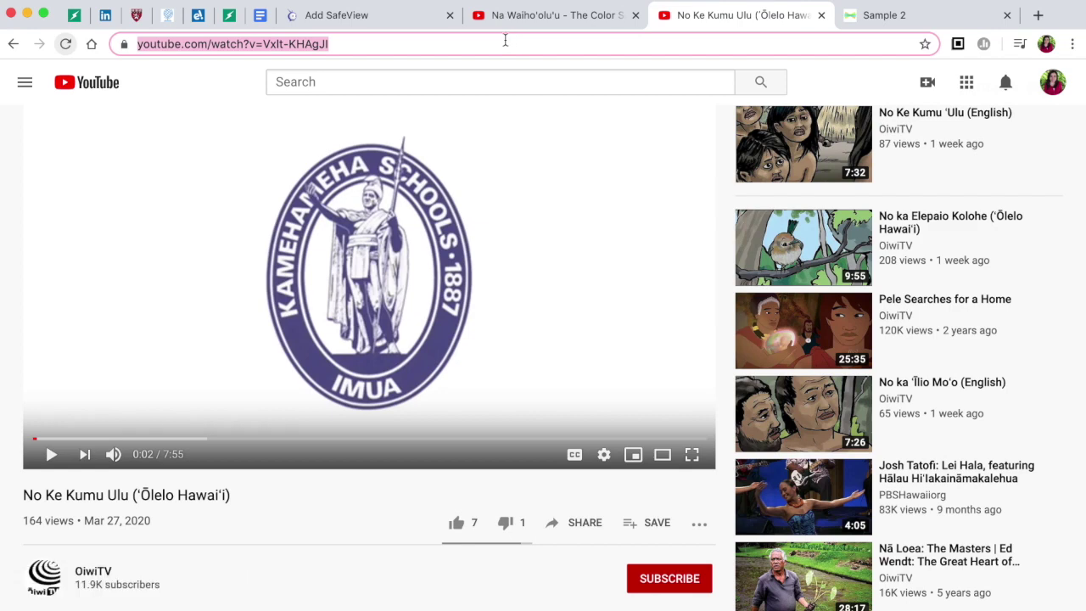
Step: Return to the new SafeView in SafeShare.tv and replace the search term with the copied video link
click(401, 19)
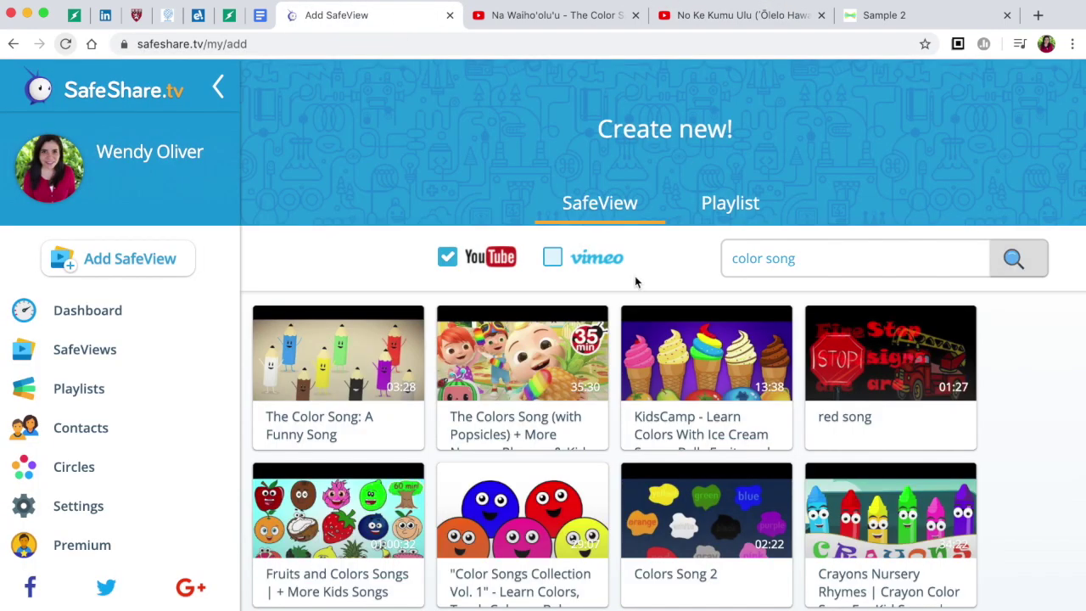
triple_click(808, 260)
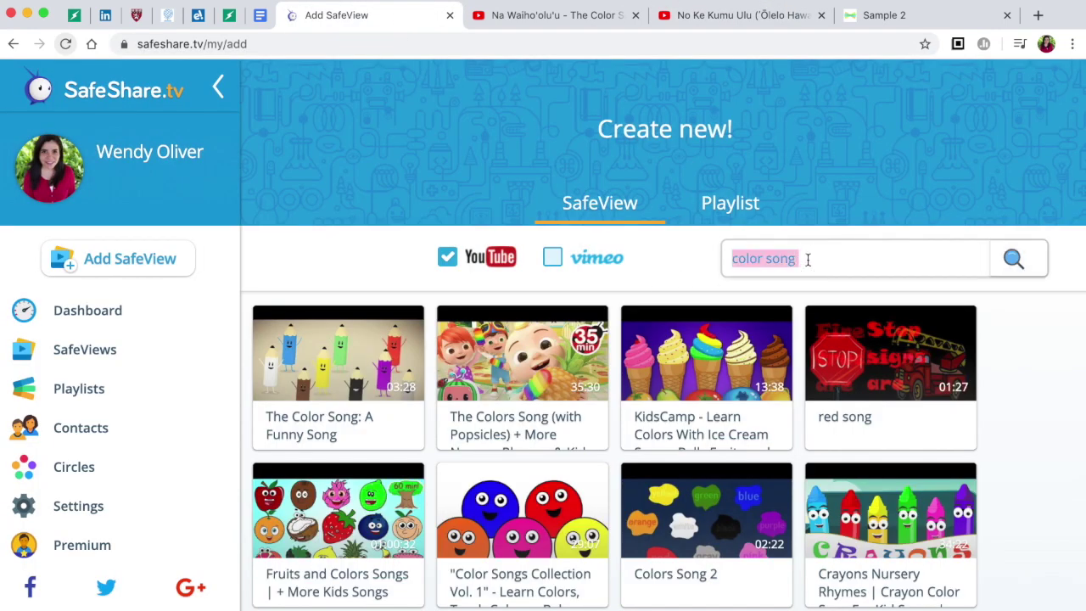